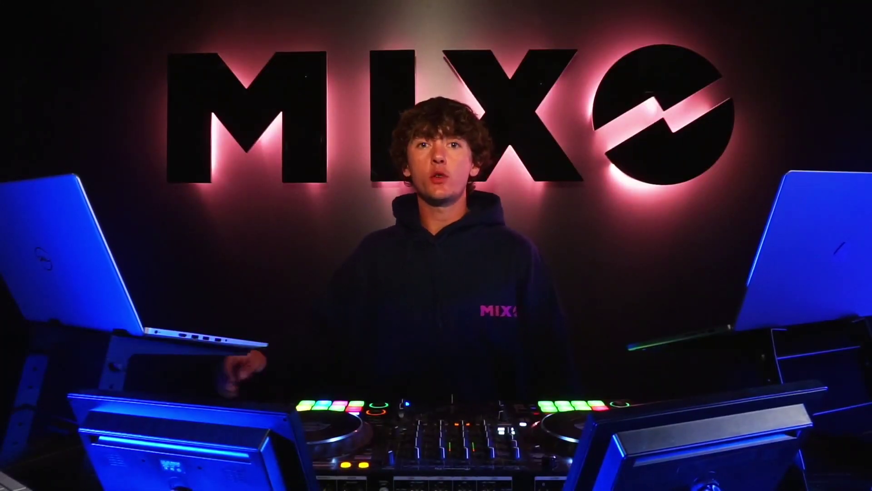
# Search Google for 'MIXO DJ', go to mixo.dj's download page and pick the Mac version
pyautogui.click(372, 190)
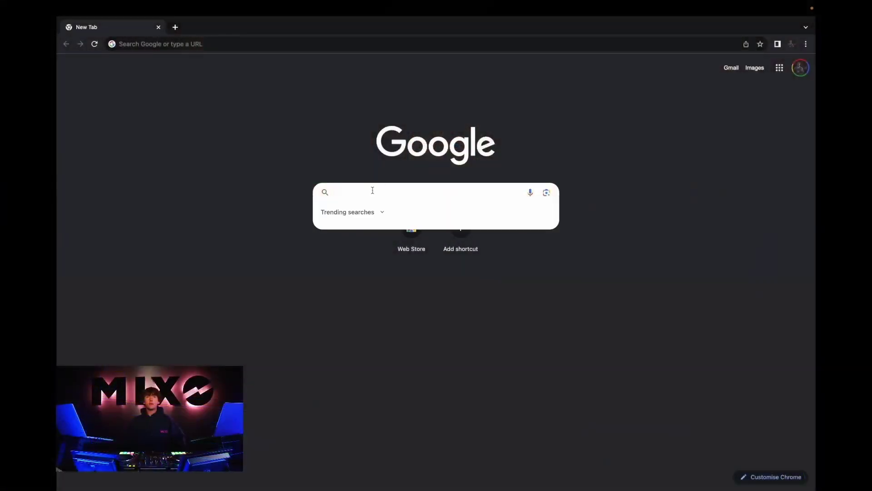
pyautogui.write('MIXO')
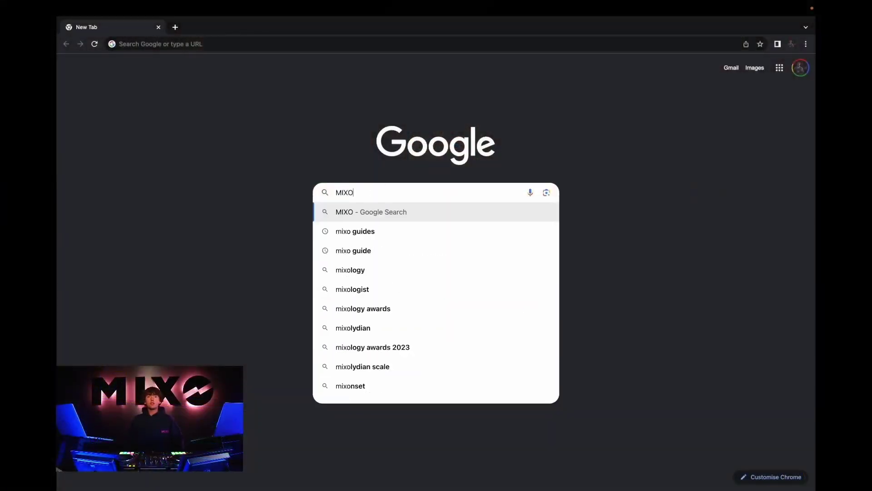
pyautogui.write(' DJ')
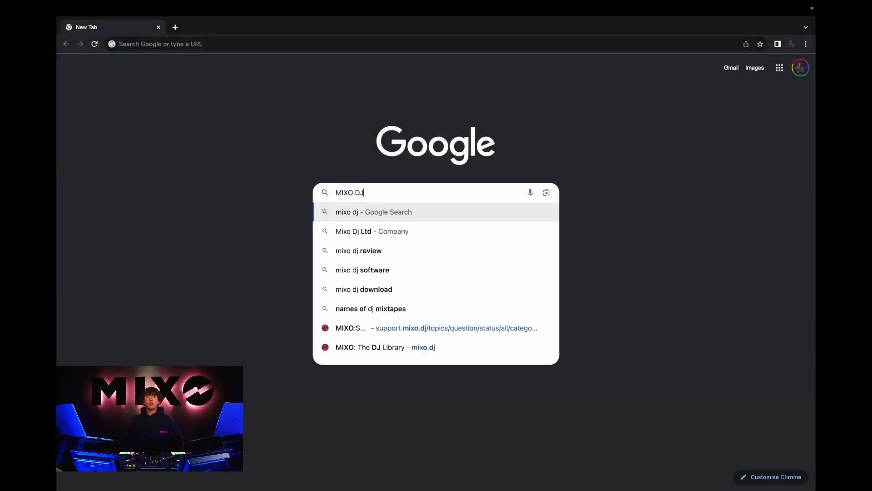
pyautogui.press('Return')
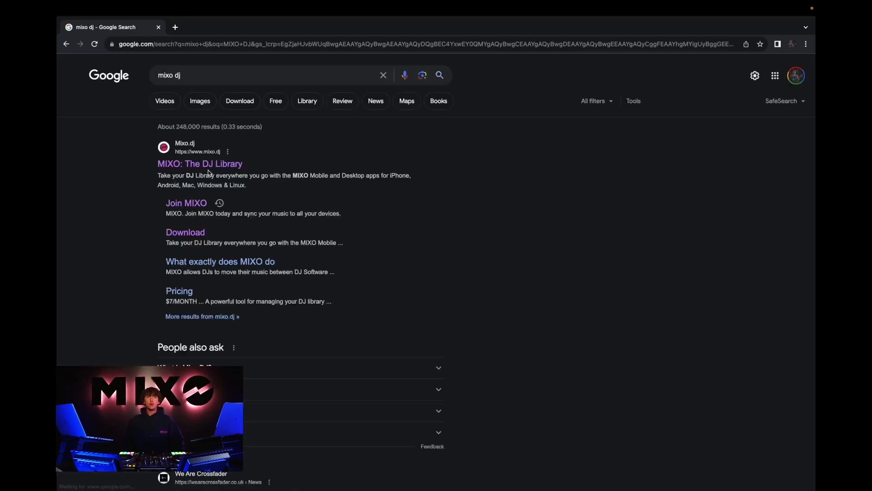
pyautogui.click(190, 164)
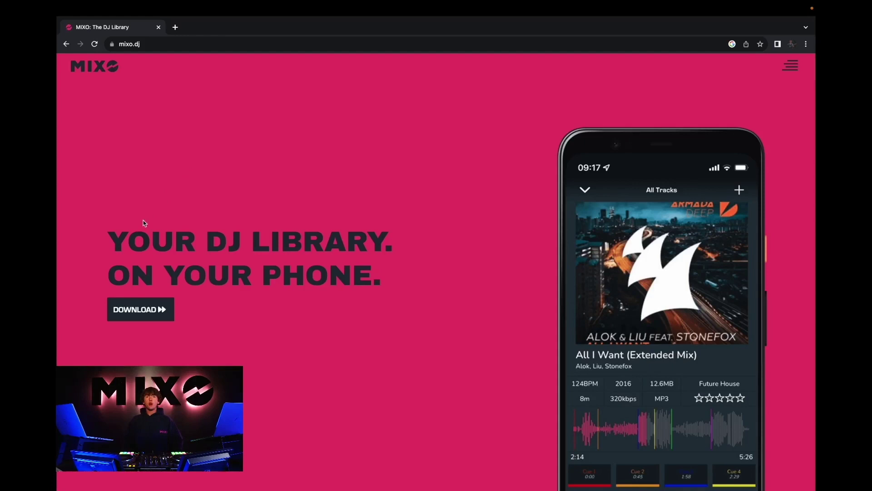
pyautogui.click(137, 309)
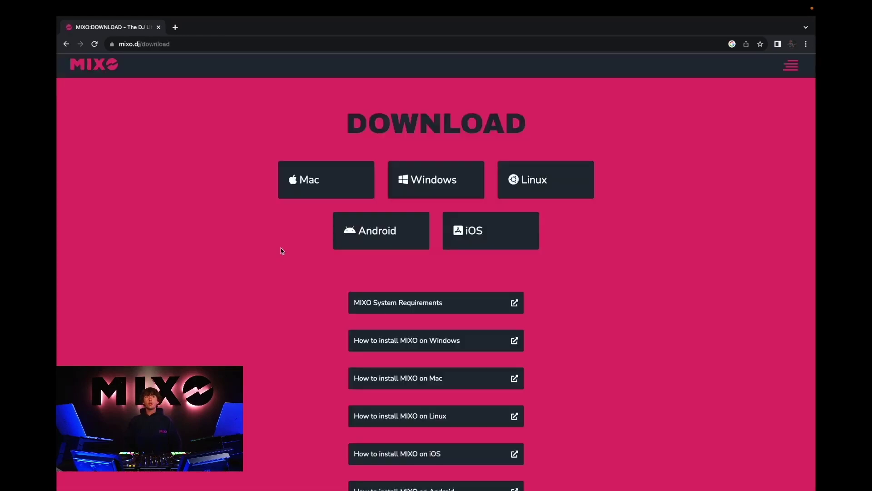
pyautogui.click(315, 177)
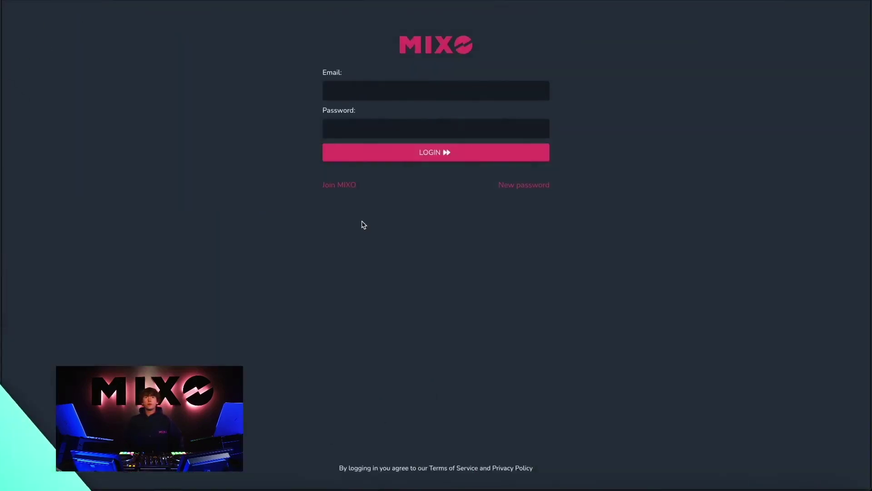
# Register a new MIXO account with a DJ name and the user's e-mail address
pyautogui.click(346, 189)
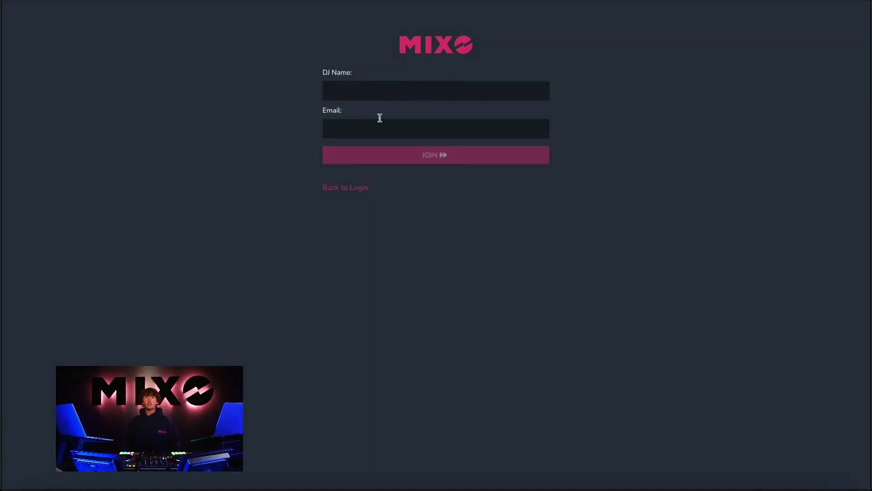
pyautogui.click(372, 98)
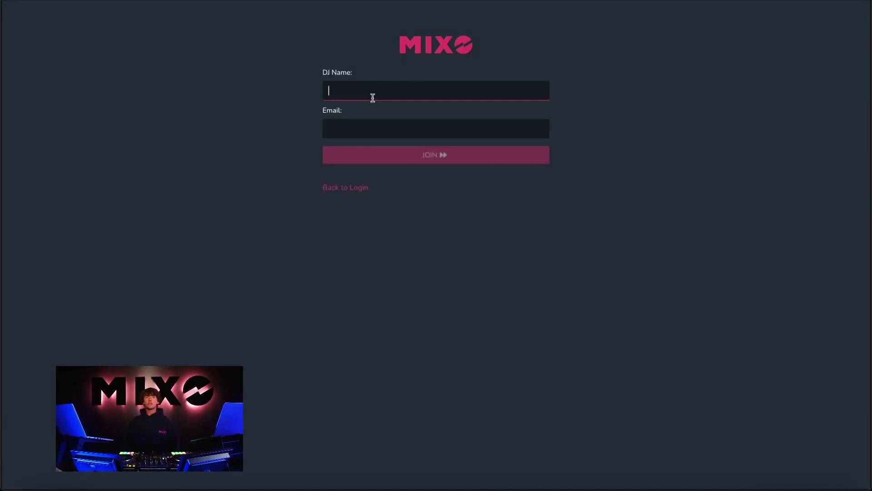
pyautogui.write('Da')
pyautogui.click(390, 131)
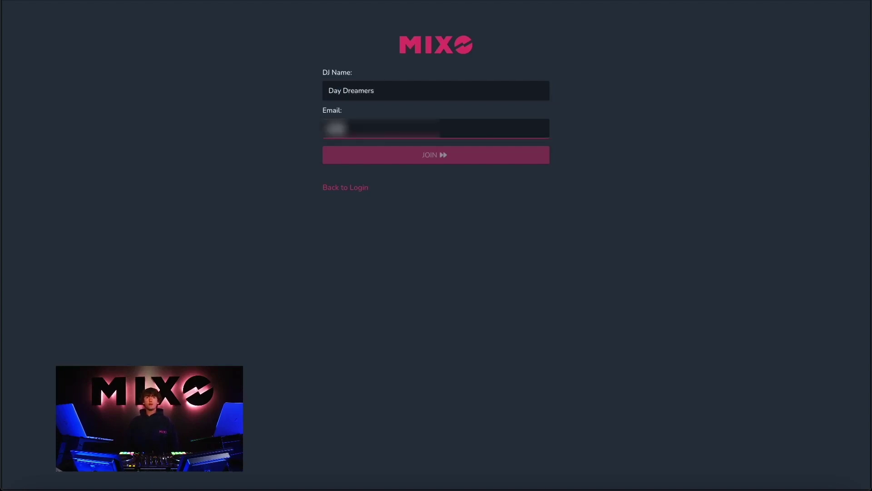
pyautogui.click(432, 164)
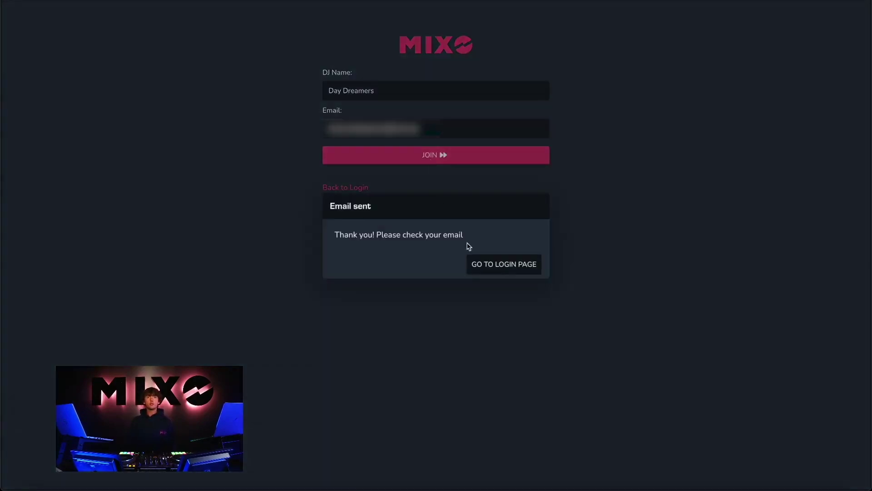
# Go back to the login page and fill in the login credentials
pyautogui.click(504, 272)
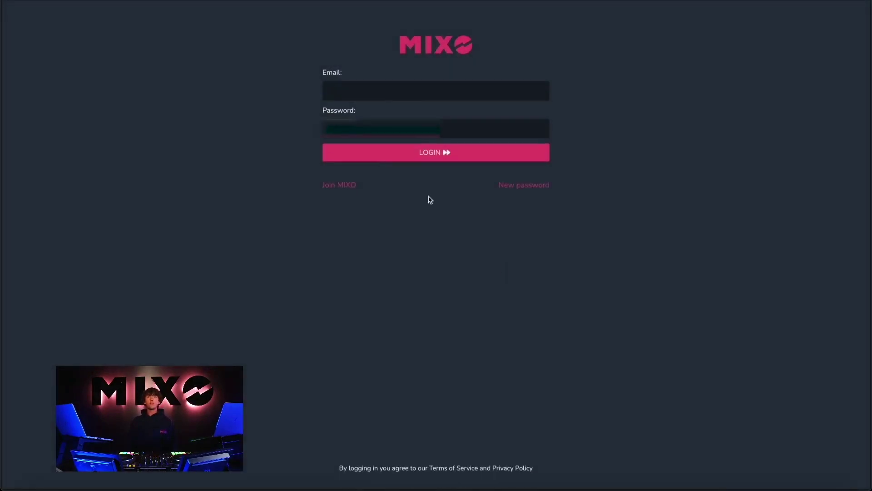
pyautogui.click(341, 92)
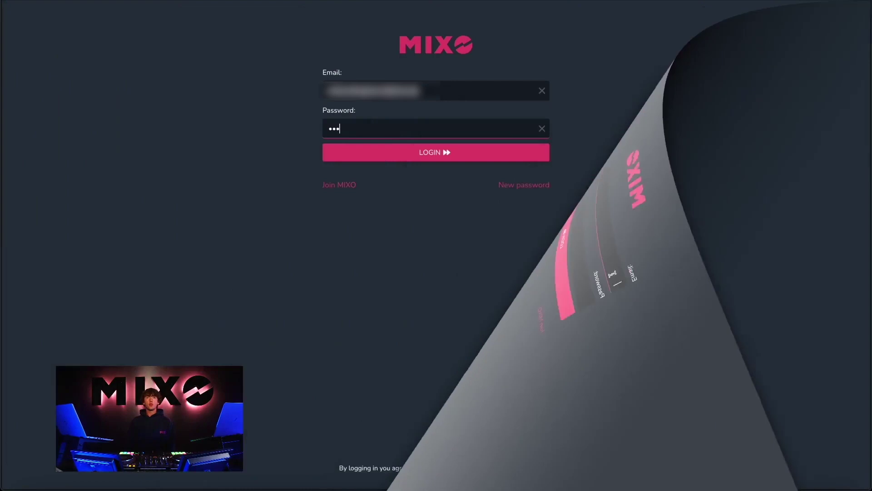
pyautogui.write('••')
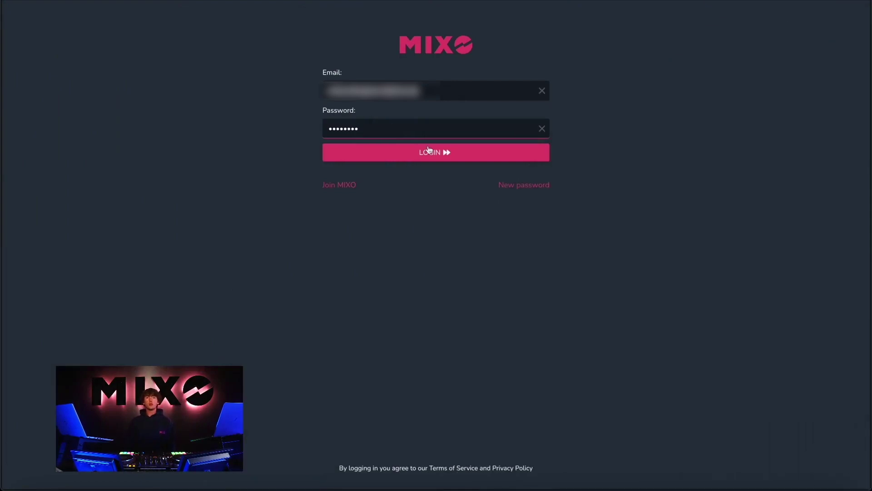
# Log in to MIXO and connect Google Drive under Settings > Cloud
pyautogui.click(444, 153)
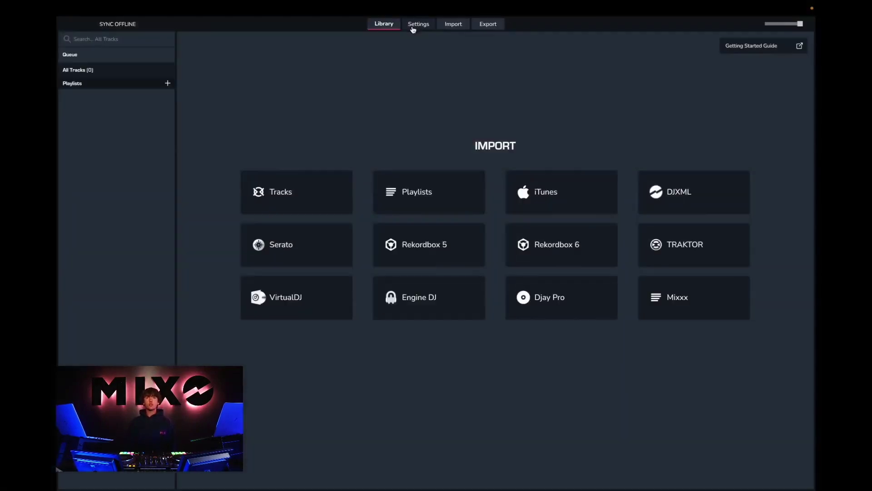
pyautogui.click(419, 26)
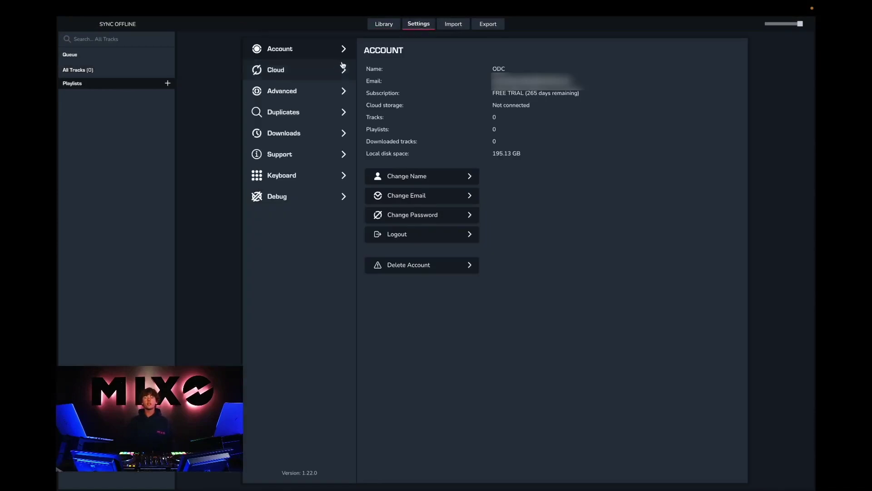
pyautogui.click(272, 70)
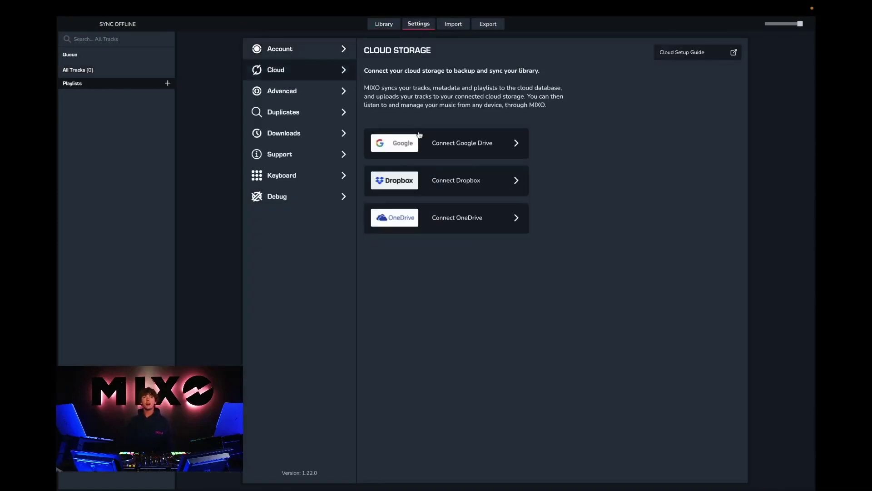
pyautogui.click(435, 143)
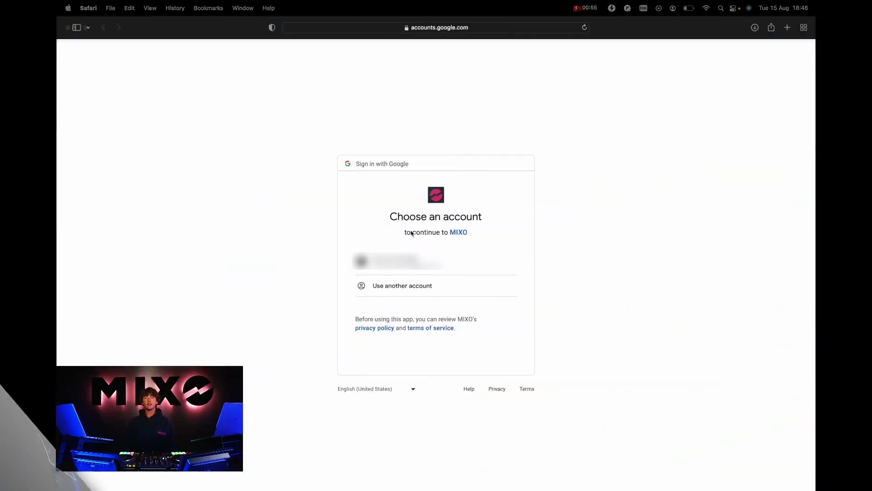
# Grant MIXO Google Drive access with the chosen Google account and return to the app
pyautogui.click(395, 261)
pyautogui.click(470, 372)
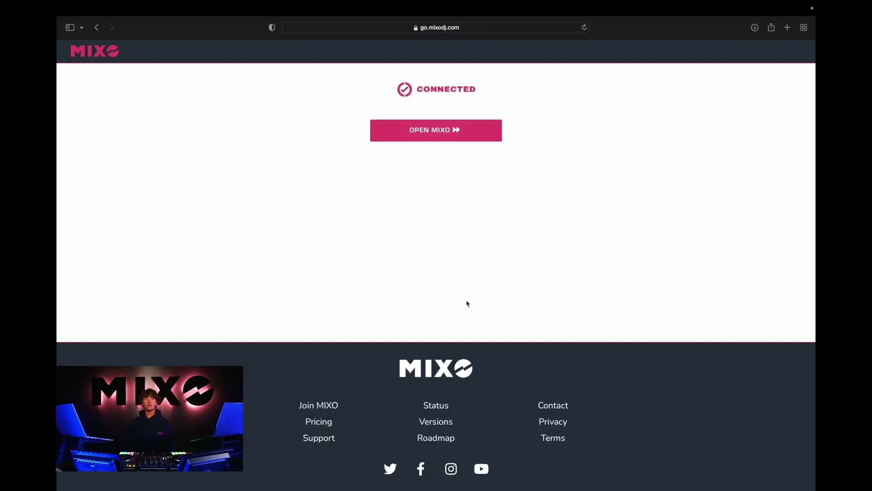
pyautogui.click(450, 131)
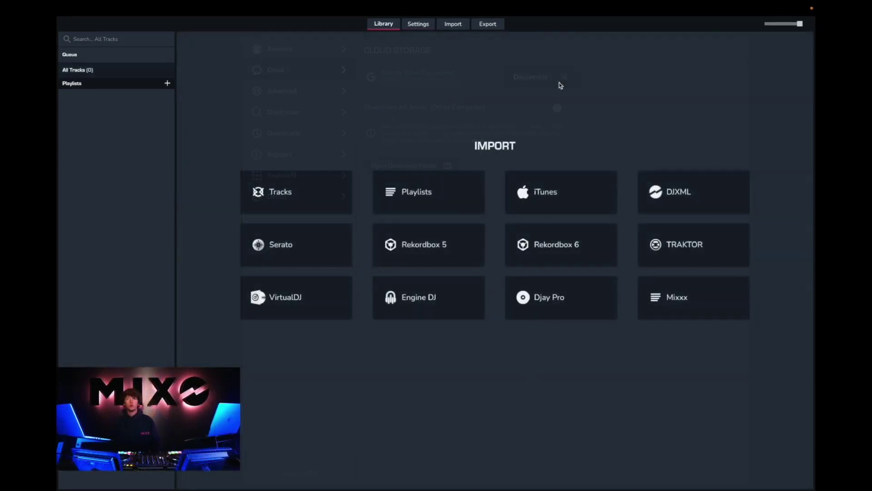
# On the Rekordbox 6 import page, deselect all playlists and select UK Rap
pyautogui.click(453, 24)
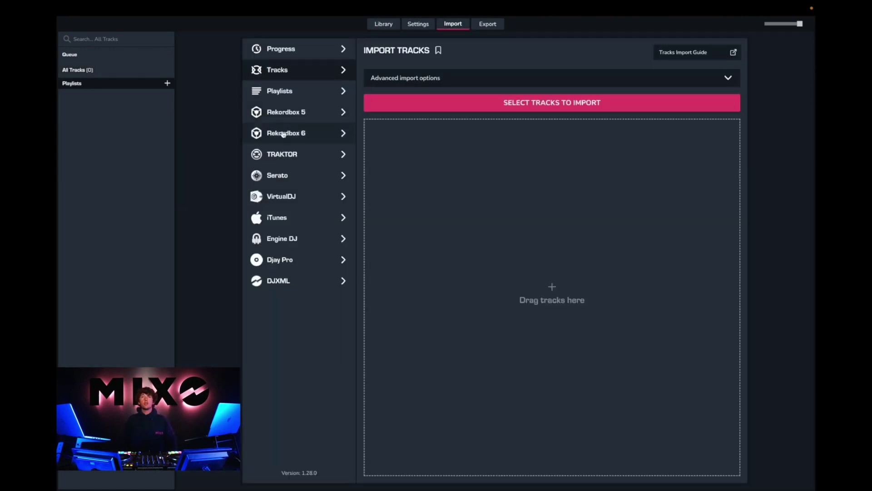
pyautogui.click(284, 134)
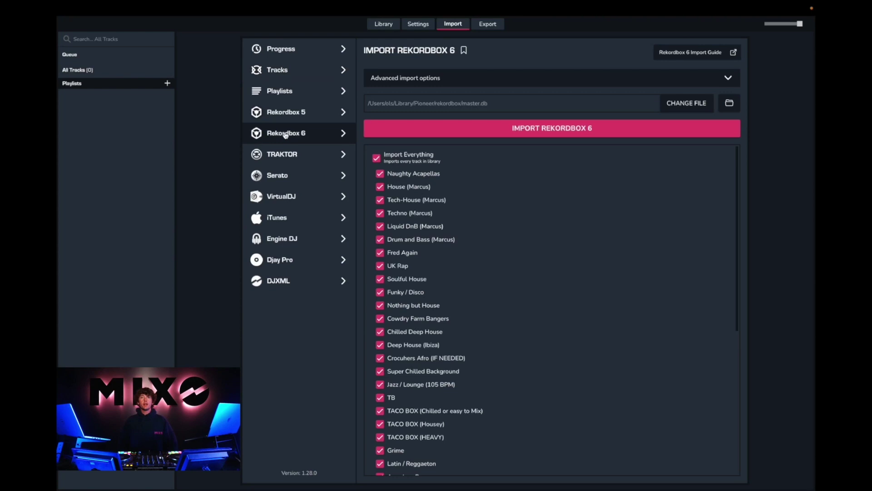
pyautogui.click(375, 157)
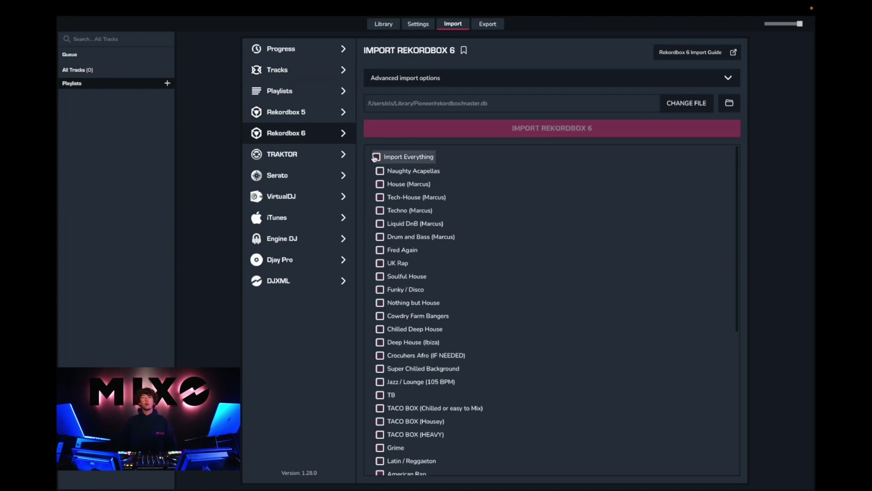
pyautogui.scroll(-1, 390, 214)
pyautogui.click(381, 235)
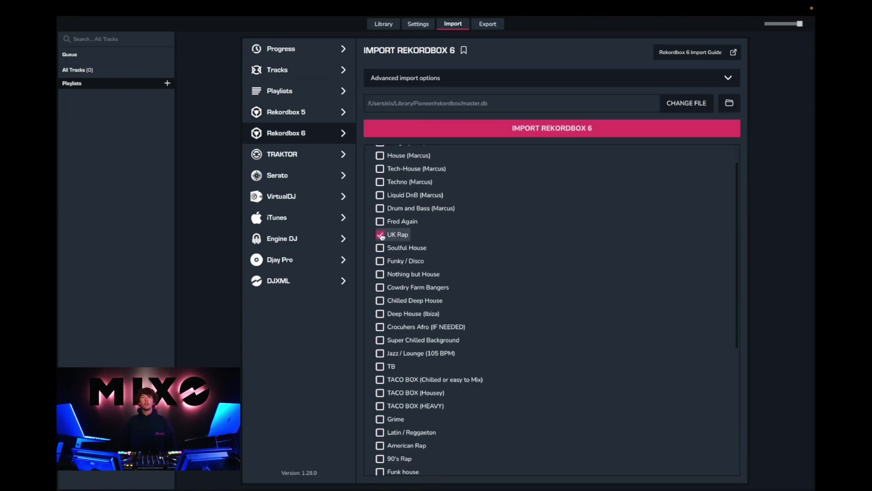
# Add Grime, Latin / Reggaeton, Techno, Drum and Bass and Garage, then start the import
pyautogui.scroll(-2, 383, 350)
pyautogui.click(381, 363)
pyautogui.click(381, 376)
pyautogui.scroll(-2, 381, 377)
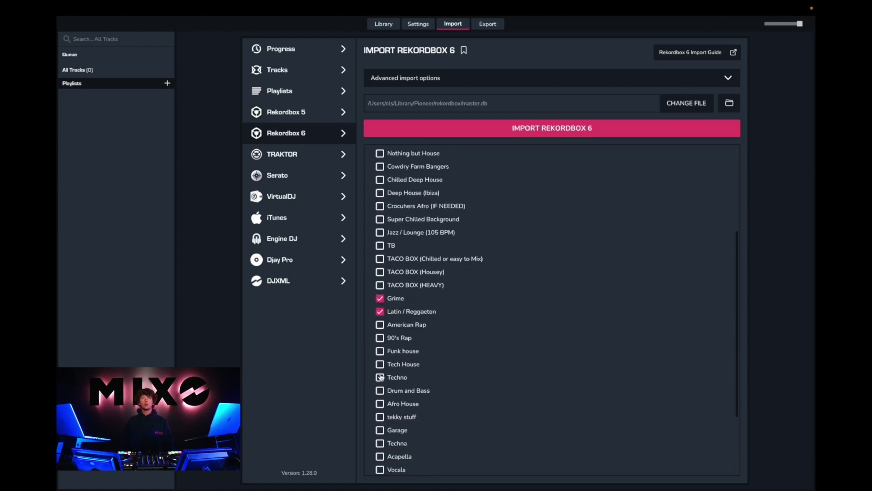
pyautogui.click(380, 378)
pyautogui.click(380, 390)
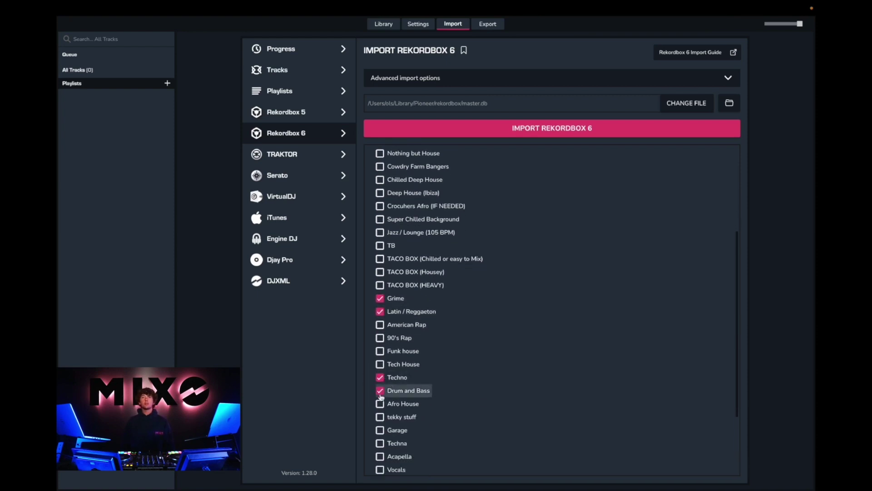
pyautogui.click(380, 430)
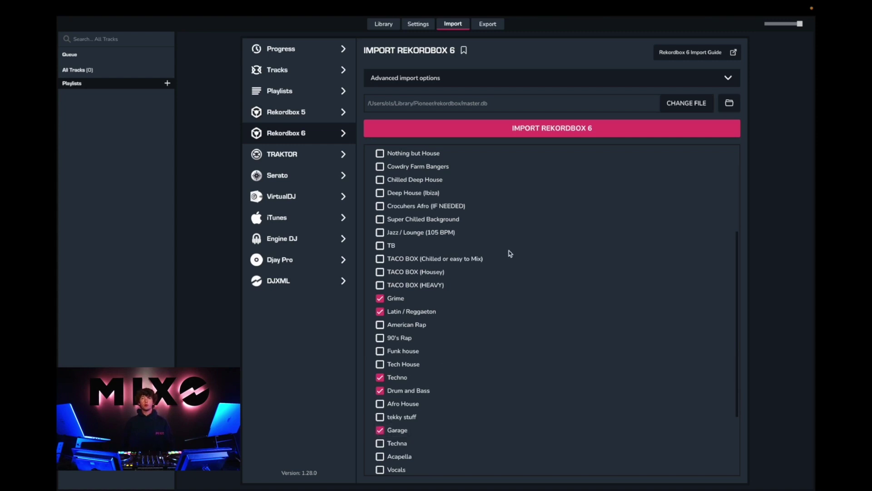
pyautogui.click(552, 131)
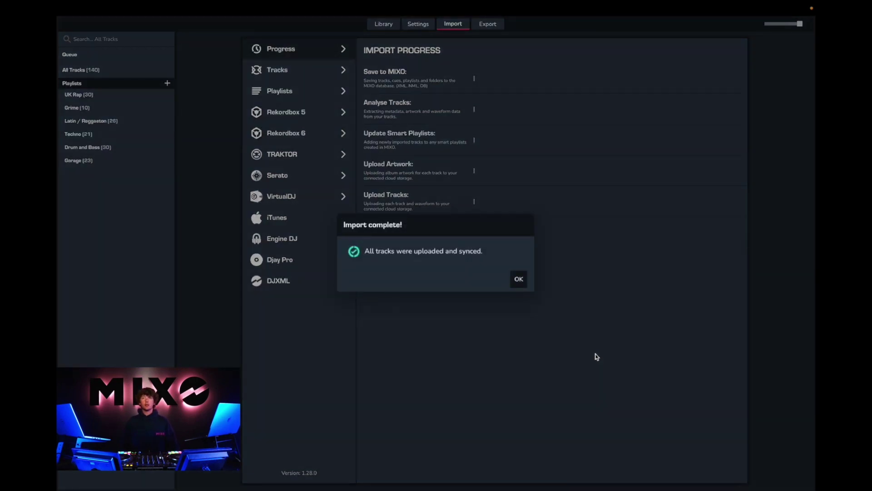
# Dismiss the import-complete message and browse the UK Rap, Grime, Latin / Reggaeton, Techno and Drum and Bass playlists
pyautogui.click(519, 280)
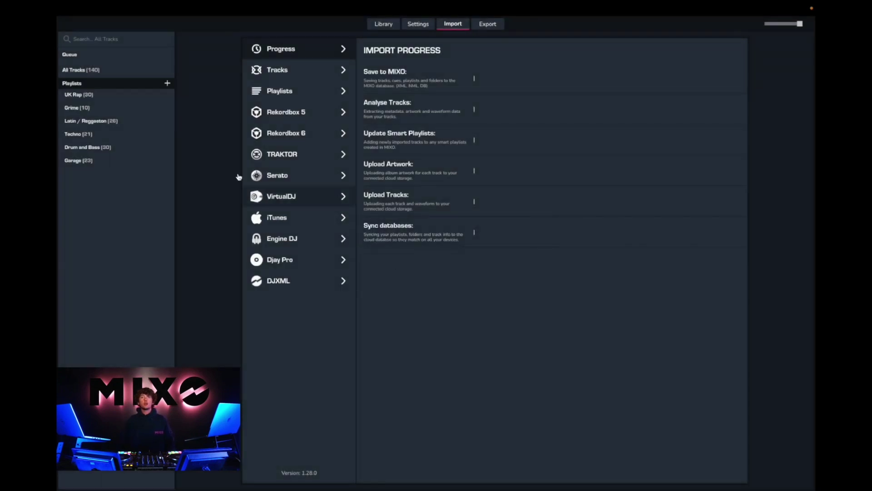
pyautogui.click(117, 94)
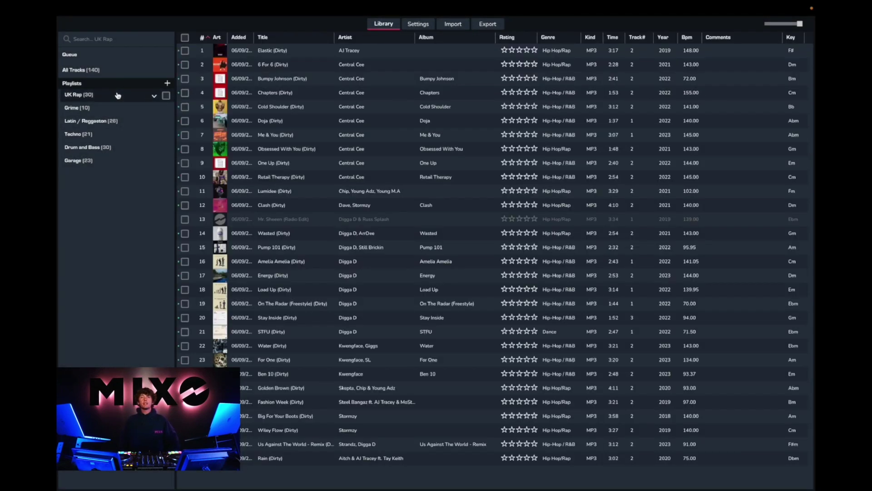
pyautogui.click(117, 108)
pyautogui.click(111, 122)
pyautogui.click(107, 134)
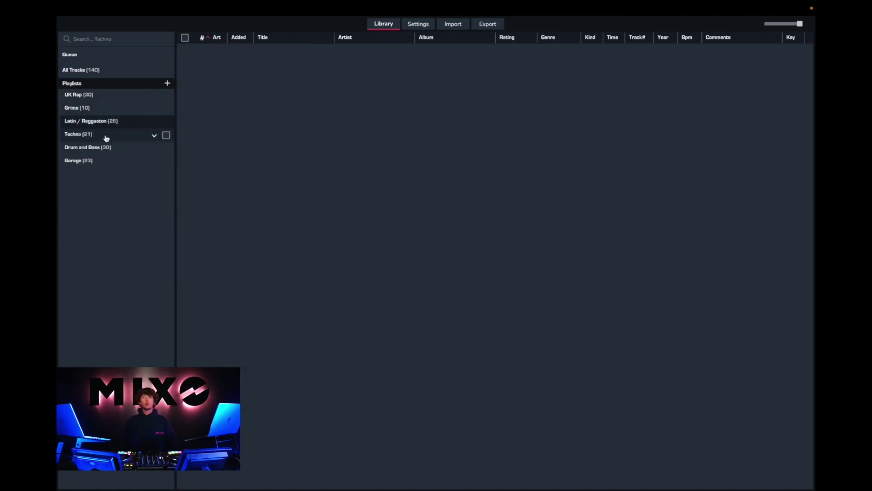
pyautogui.click(106, 148)
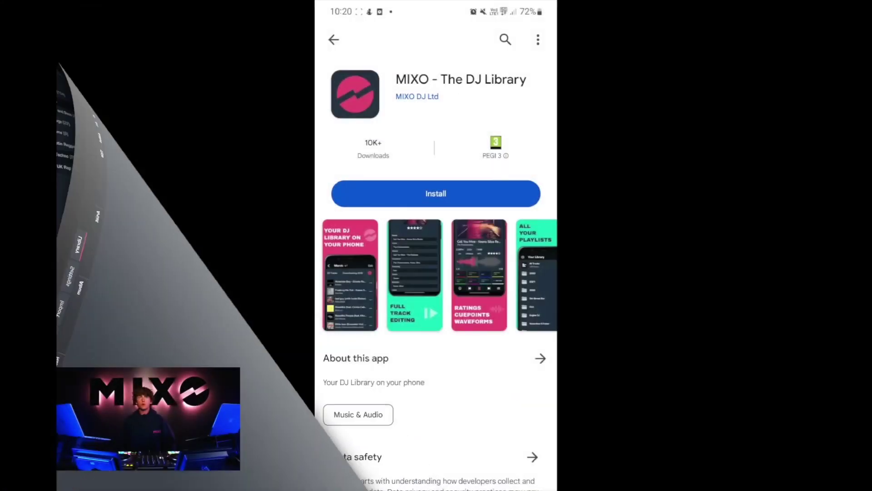
# Install and launch MIXO on the phone, then download the Drum and Bass playlist offline
pyautogui.click(492, 196)
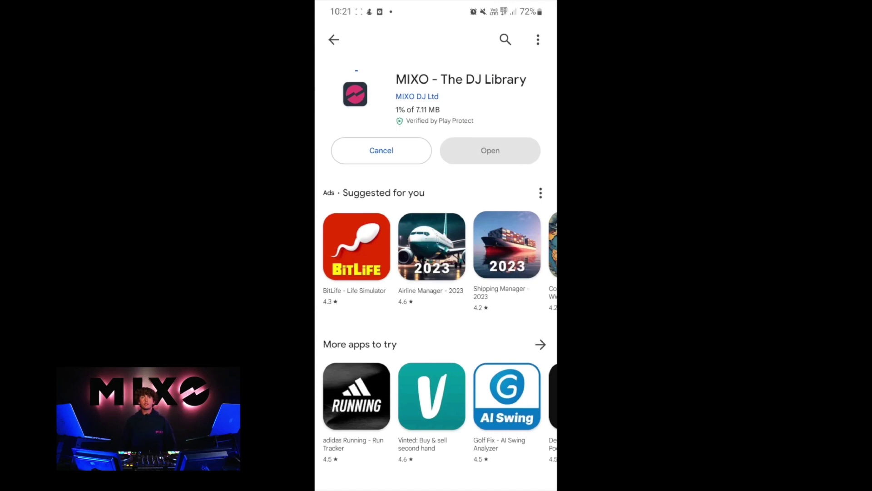
pyautogui.click(508, 150)
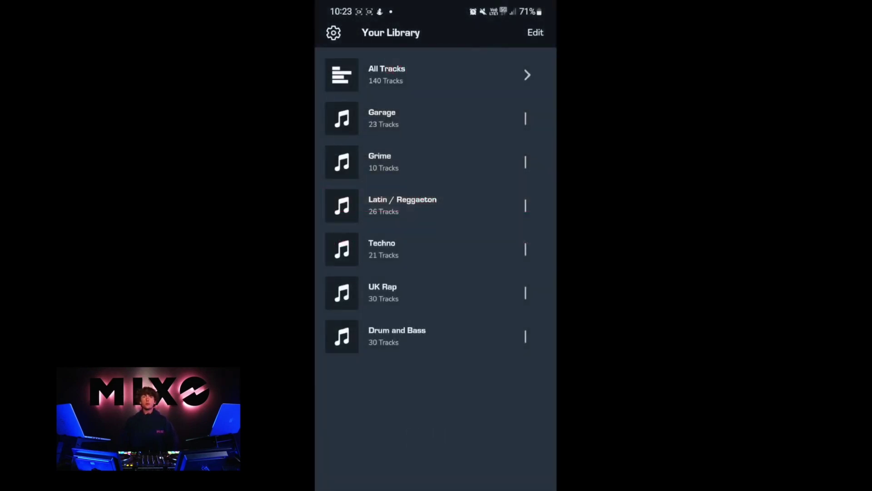
pyautogui.click(432, 345)
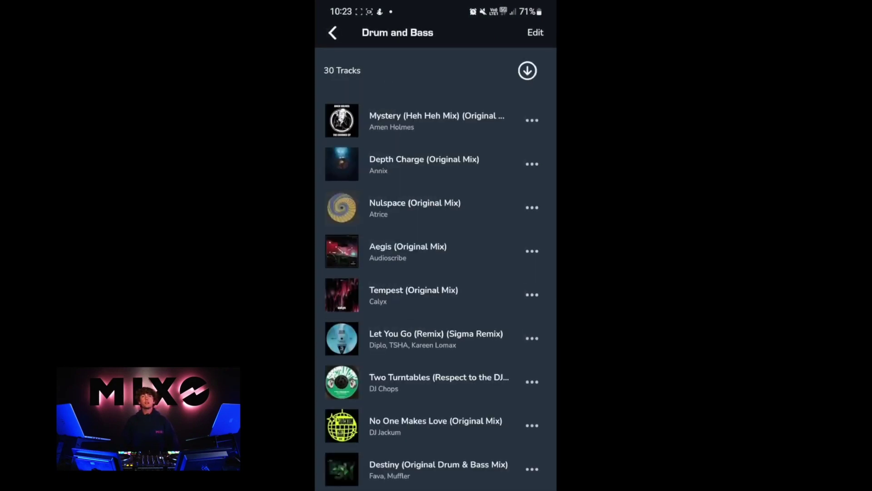
pyautogui.click(528, 70)
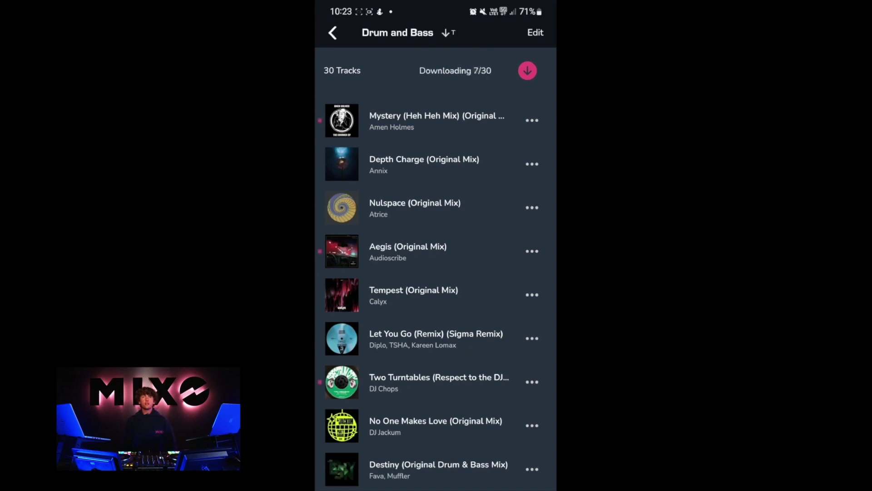
# Check download progress in Settings > Downloads, then open the Grime playlist
pyautogui.click(333, 33)
pyautogui.click(333, 33)
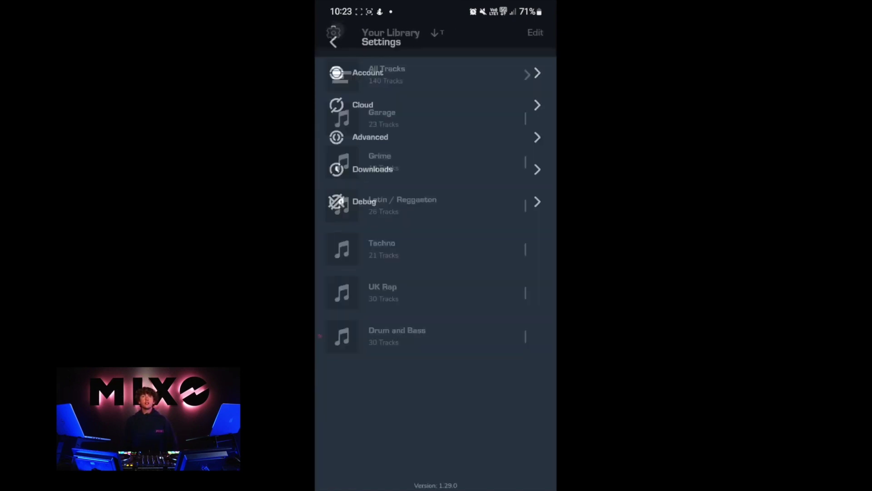
pyautogui.click(358, 155)
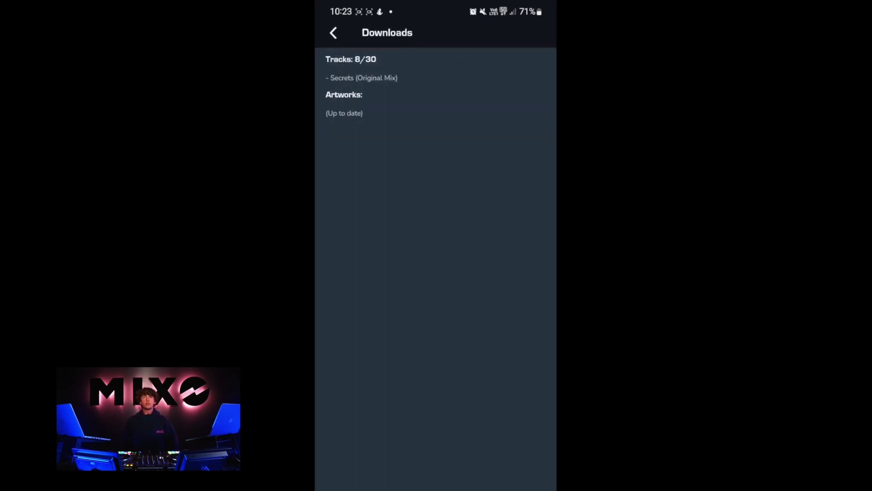
pyautogui.click(334, 33)
pyautogui.click(334, 33)
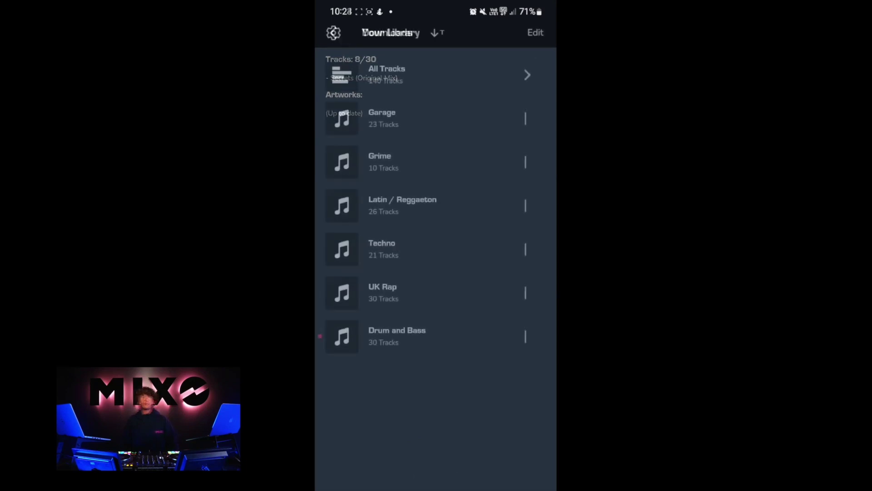
pyautogui.click(498, 162)
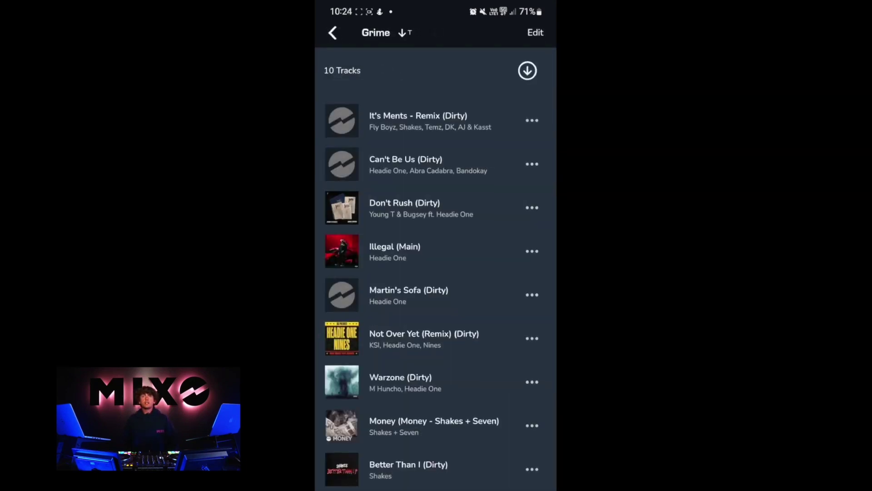
# Play Illegal (Main) in the full track view and rate it five stars
pyautogui.click(488, 252)
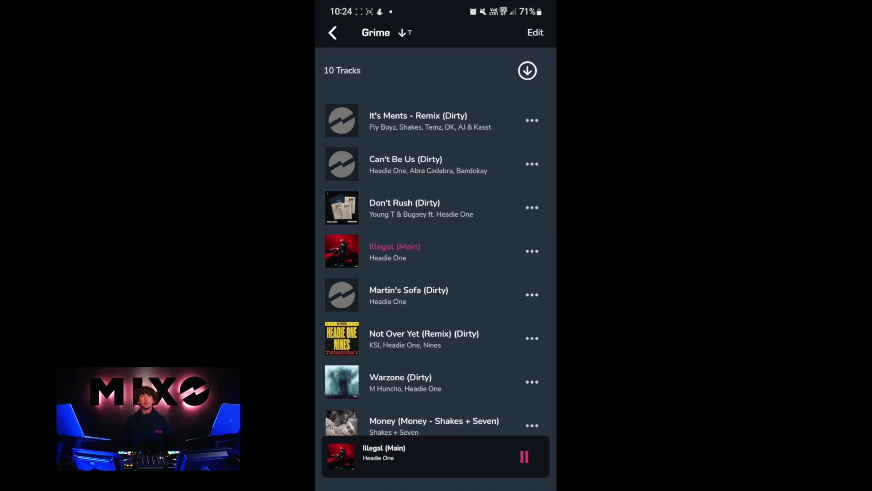
pyautogui.click(454, 454)
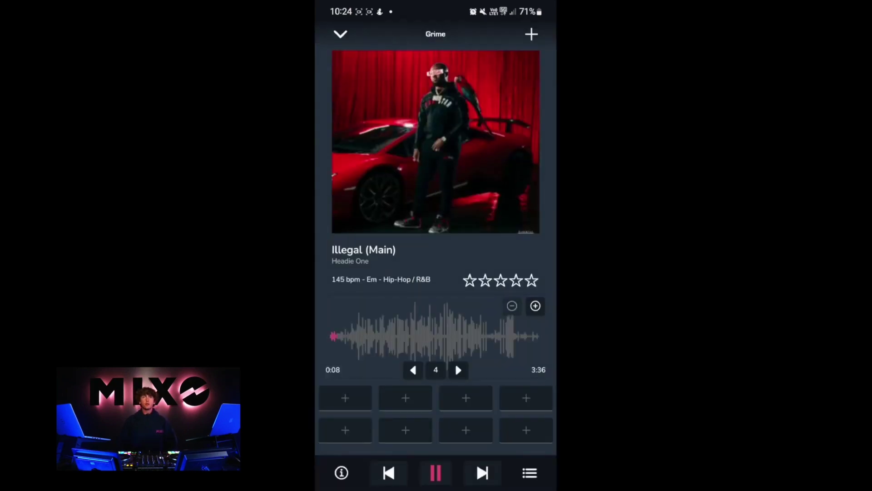
pyautogui.click(532, 281)
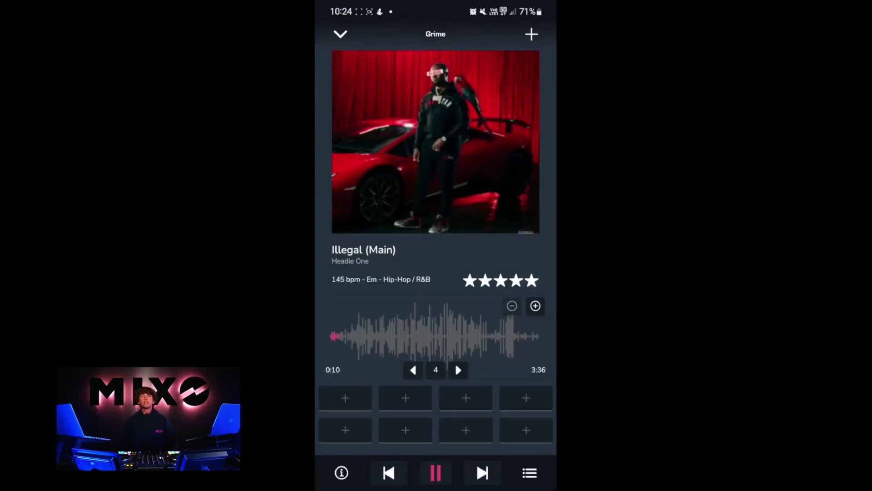
# Zoom the waveform in three levels and shift the beat grid into line
pyautogui.click(535, 307)
pyautogui.click(537, 307)
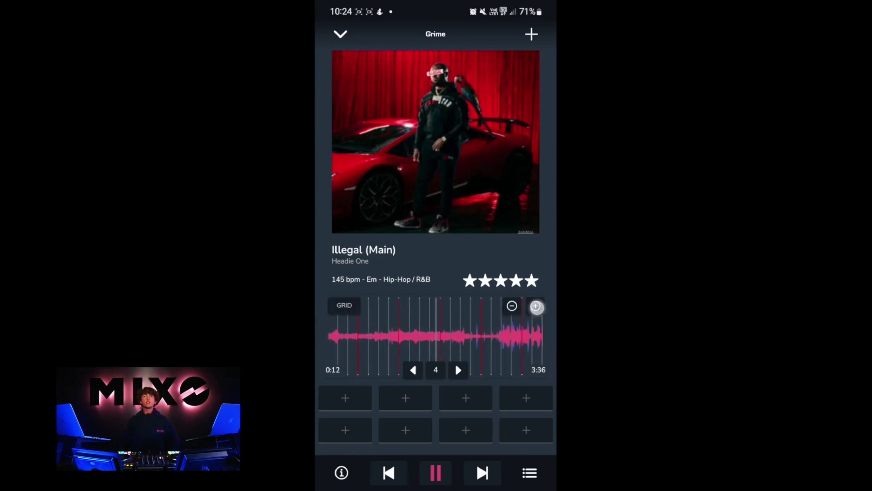
pyautogui.click(535, 306)
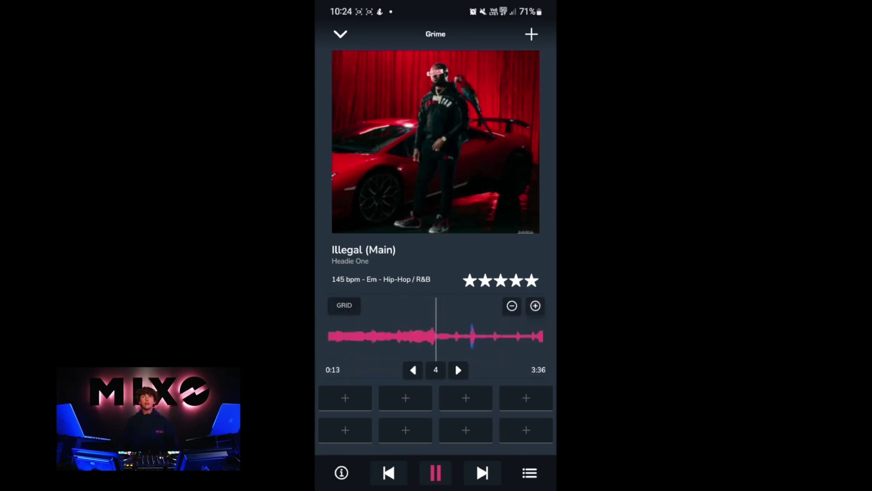
pyautogui.click(346, 309)
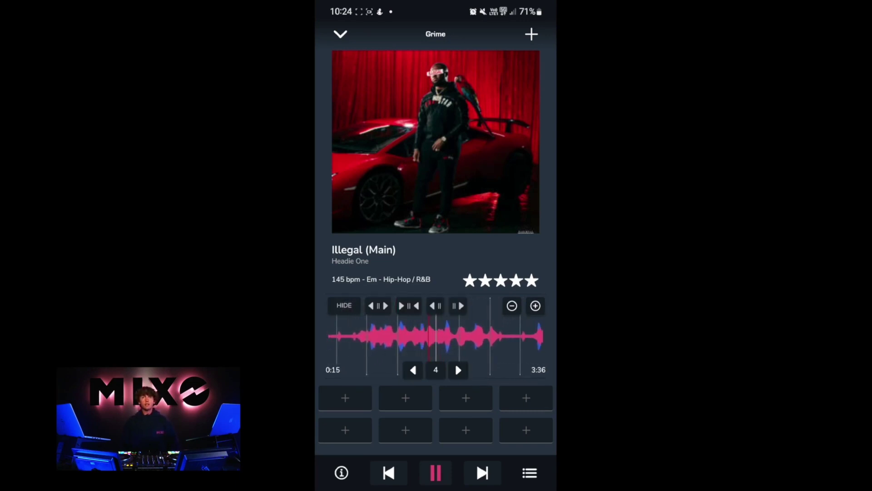
pyautogui.click(458, 305)
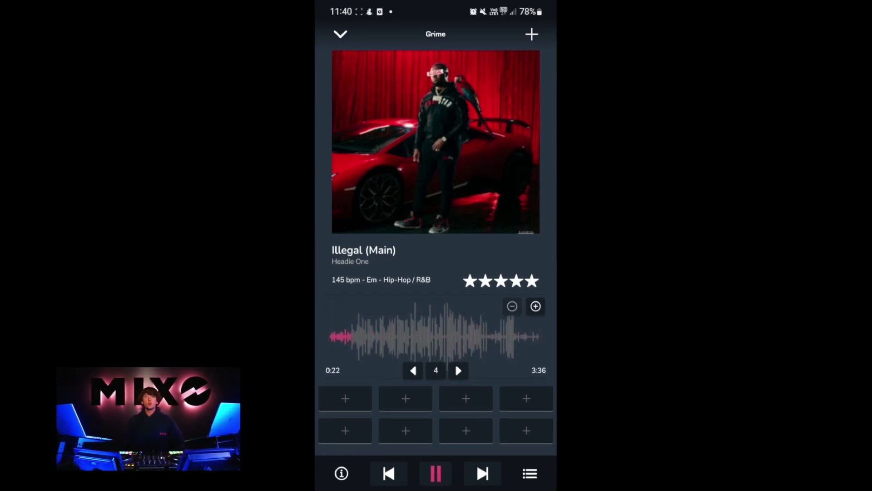
# Set the first cue point at 0:23 and name the fourth cue 'Outro'
pyautogui.click(346, 398)
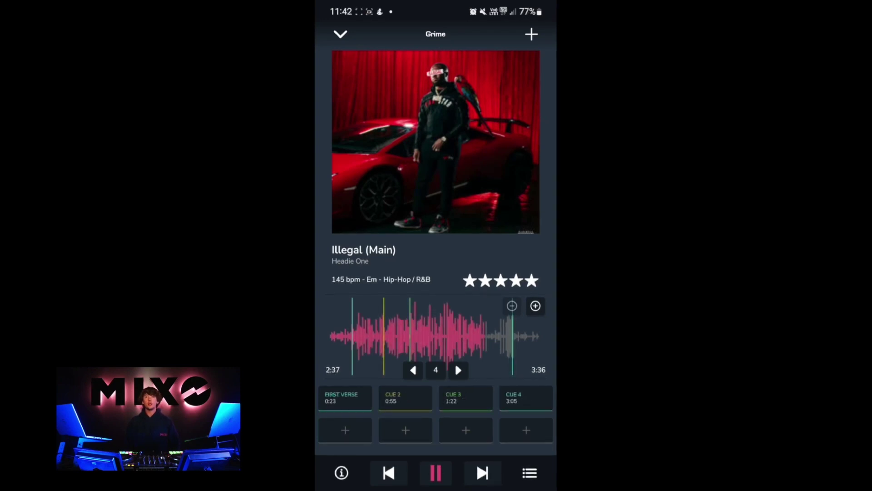
pyautogui.click(522, 398)
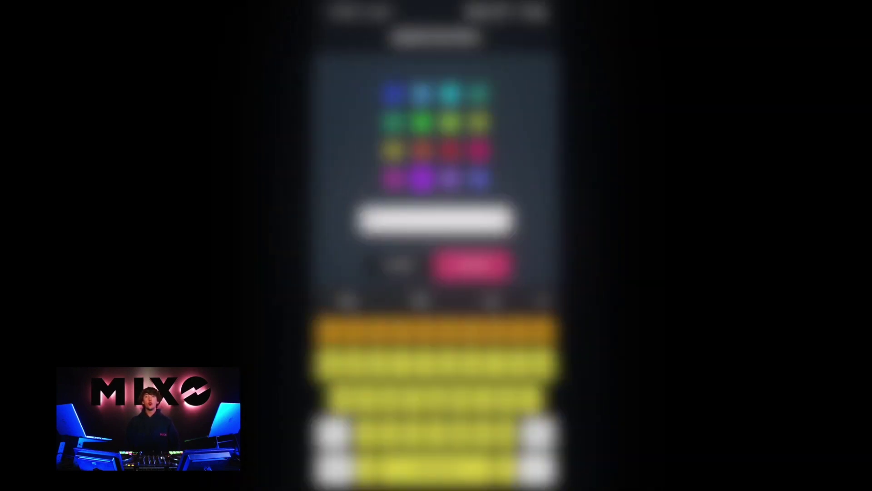
pyautogui.write('Outro')
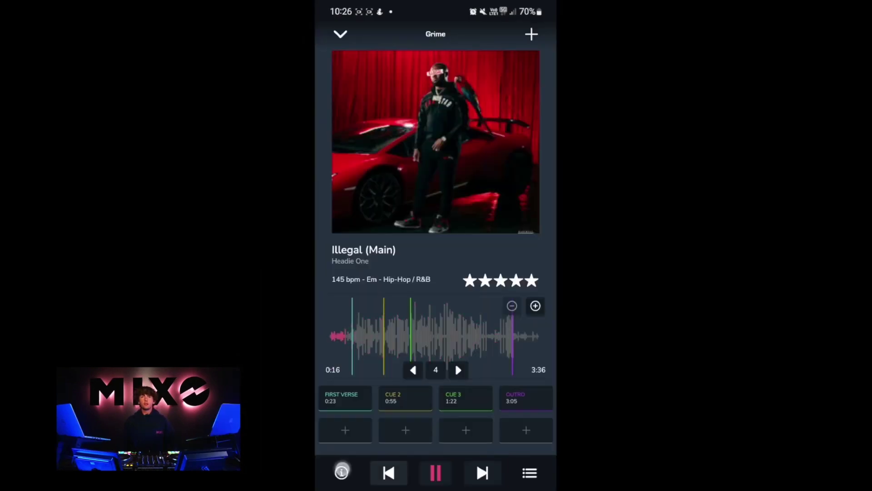
# Shorten the track title to 'Illegal' in Track Info and save the changes
pyautogui.click(341, 472)
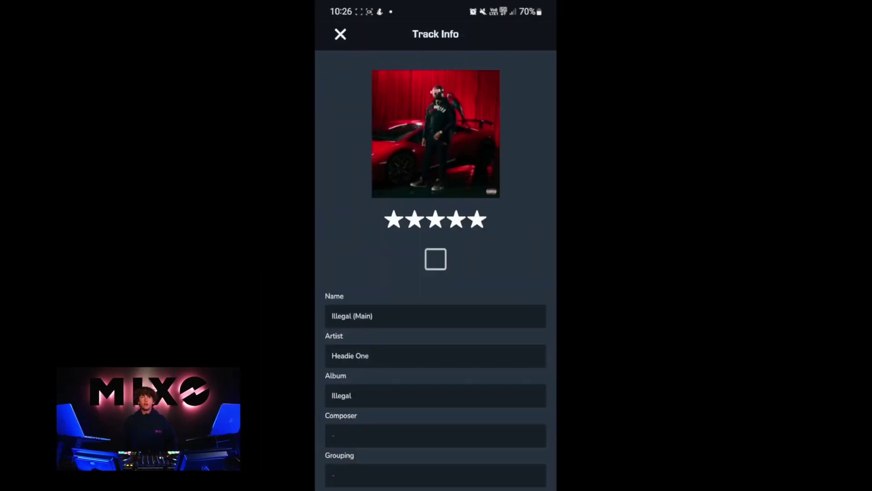
pyautogui.click(452, 315)
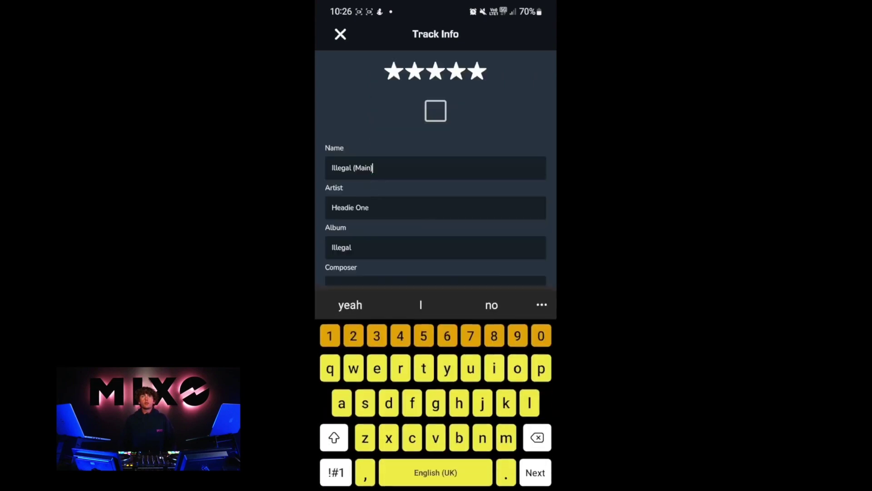
pyautogui.click(372, 179)
pyautogui.press('BackSpace')
pyautogui.press('BackSpace')
pyautogui.press('BackSpace')
pyautogui.press('BackSpace')
pyautogui.press('BackSpace')
pyautogui.press('BackSpace')
pyautogui.press('BackSpace')
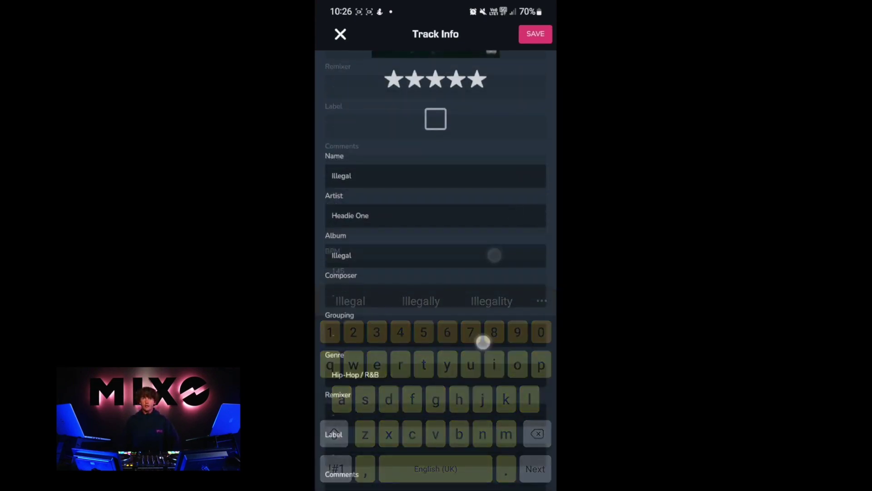
pyautogui.scroll(-15, 479, 358)
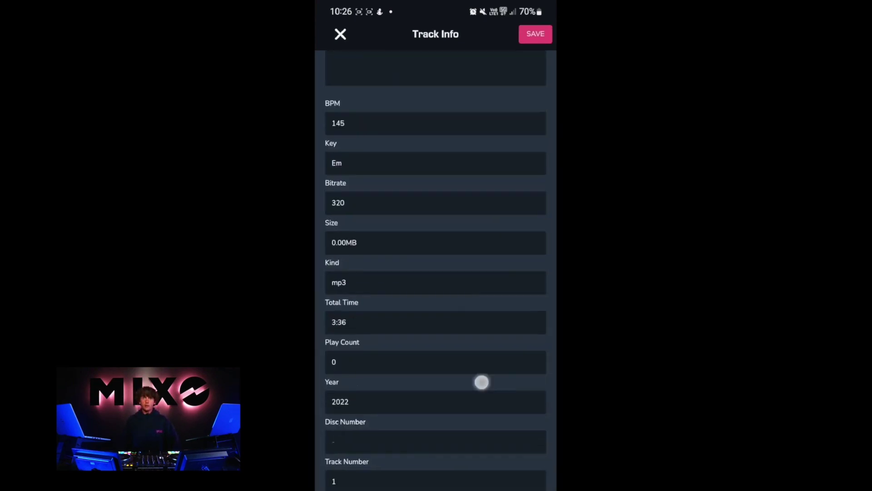
pyautogui.scroll(15, 480, 359)
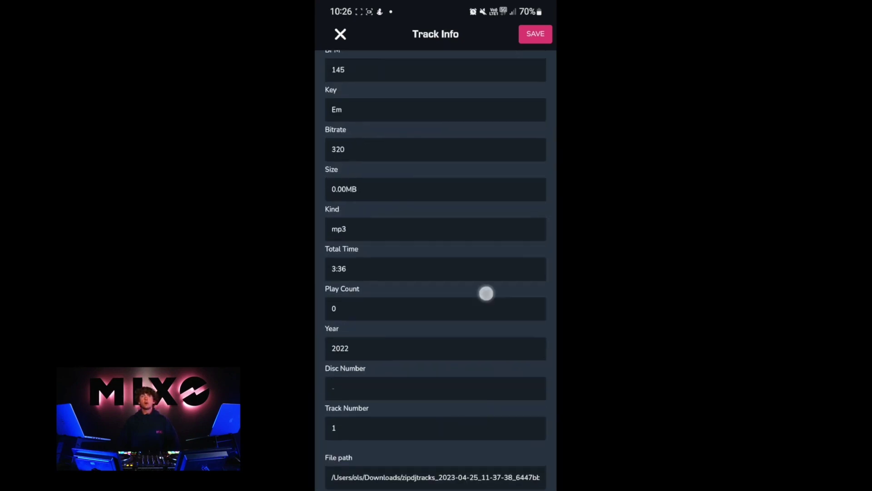
pyautogui.click(536, 34)
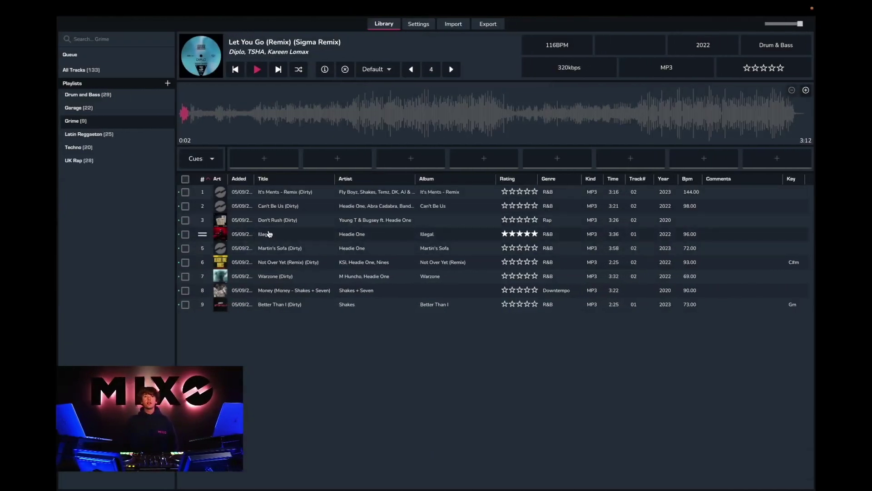
# Play the synced Illegal track from the desktop Grime playlist
pyautogui.doubleClick(269, 234)
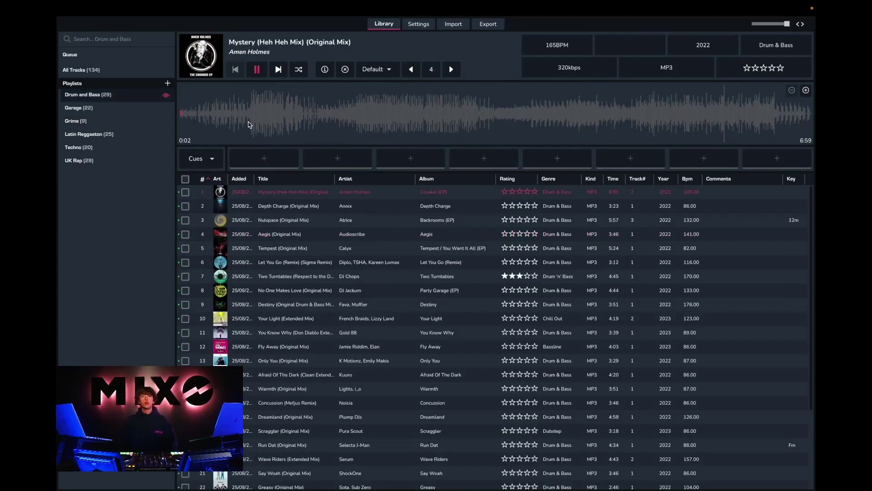
# Set a cue at 0:45 on Mystery, named 'Drums', in light blue
pyautogui.click(246, 116)
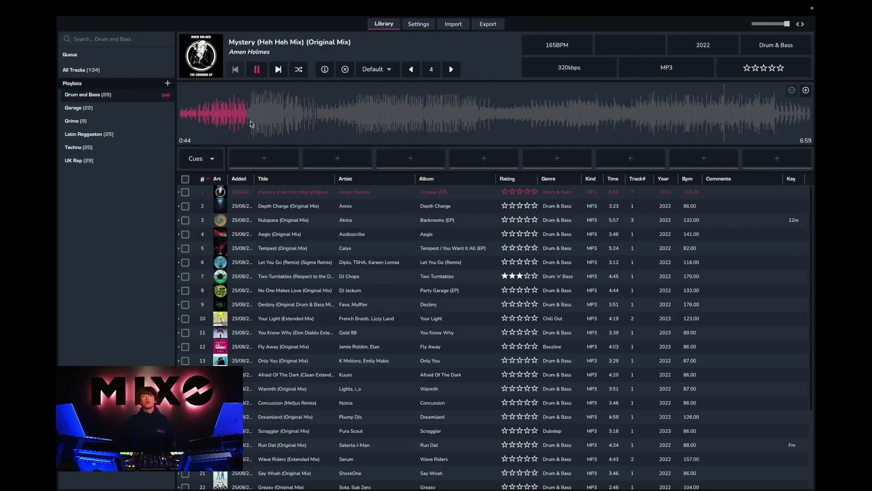
pyautogui.click(257, 157)
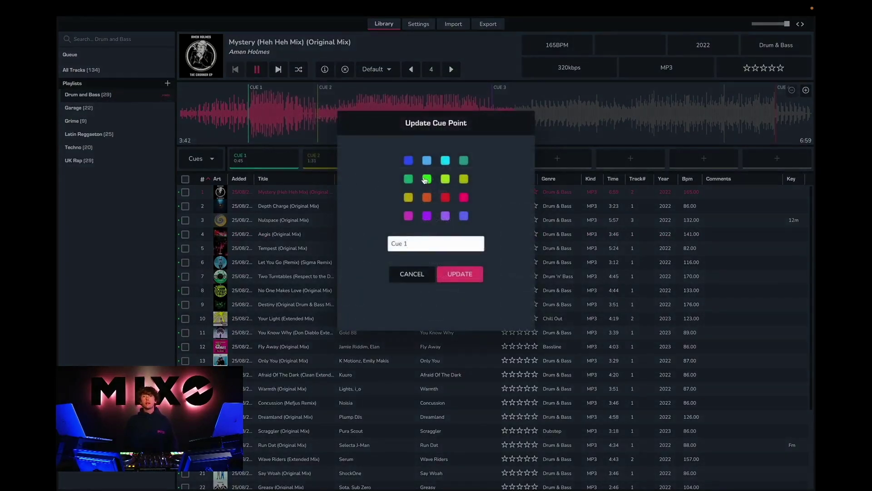
pyautogui.click(427, 160)
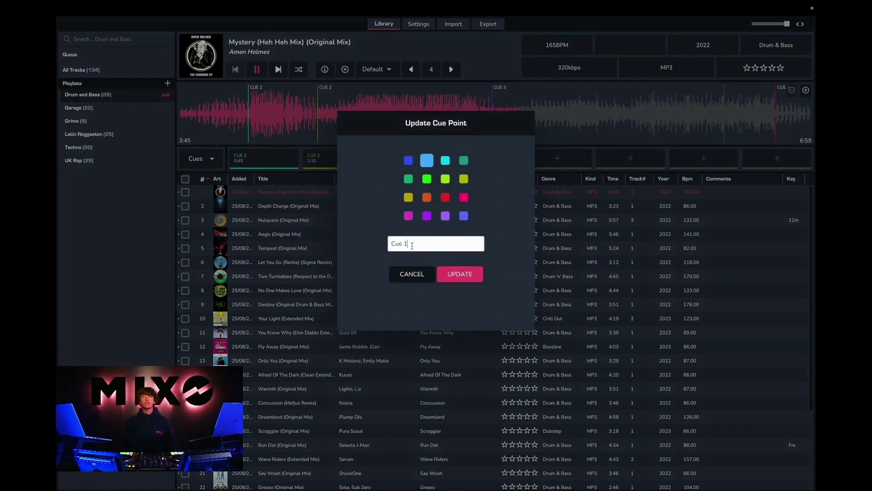
pyautogui.press('BackSpace')
pyautogui.press('BackSpace')
pyautogui.press('BackSpace')
pyautogui.press('BackSpace')
pyautogui.press('BackSpace')
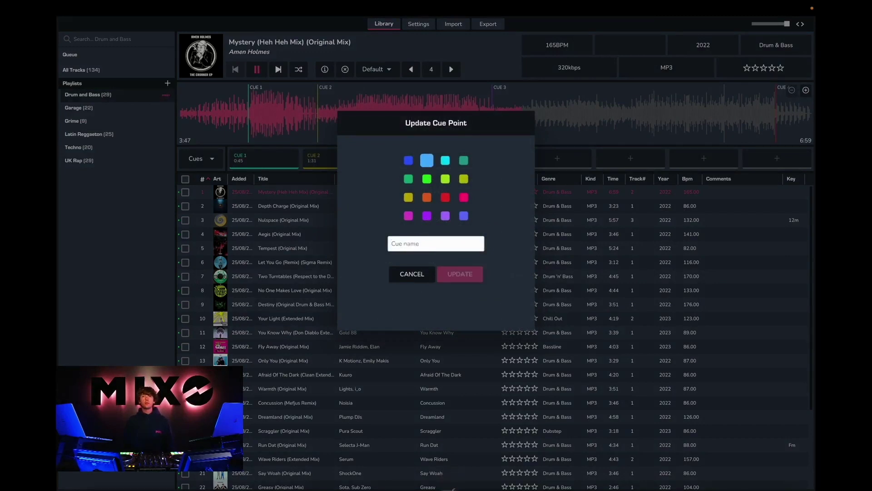
pyautogui.write('Drums')
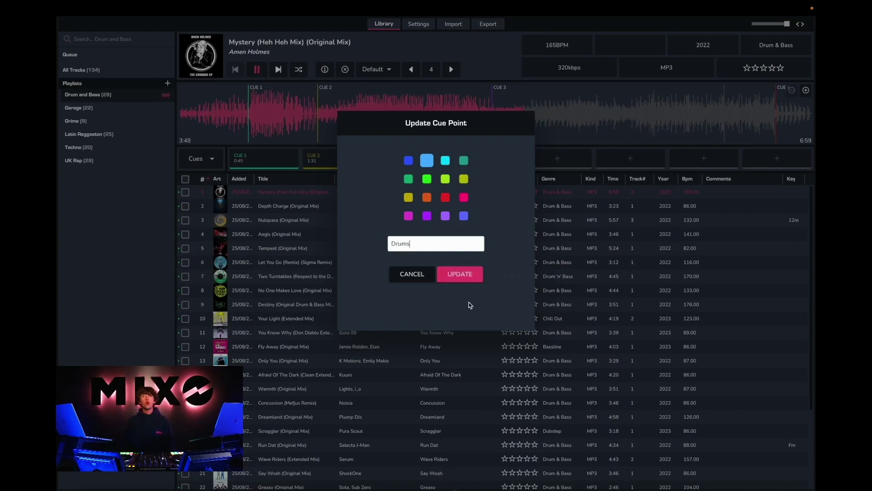
pyautogui.click(461, 275)
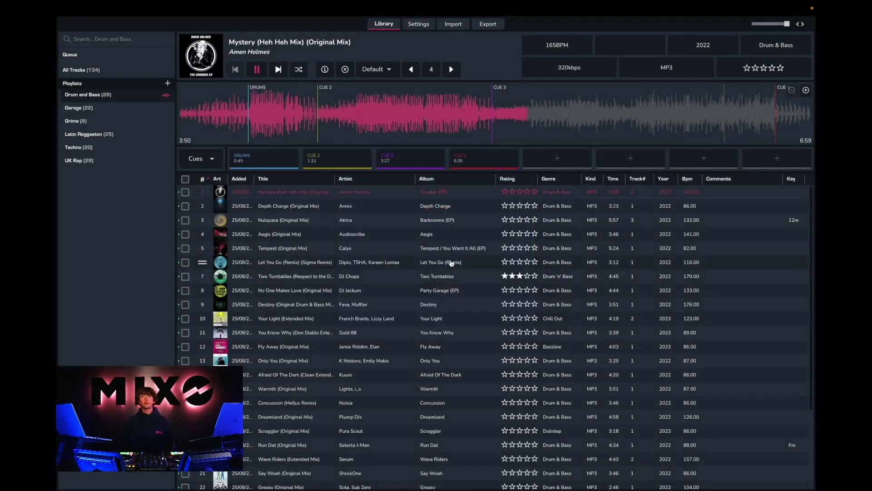
# Zoom into the waveform, show the GRID options, pause playback and open track info
pyautogui.click(805, 95)
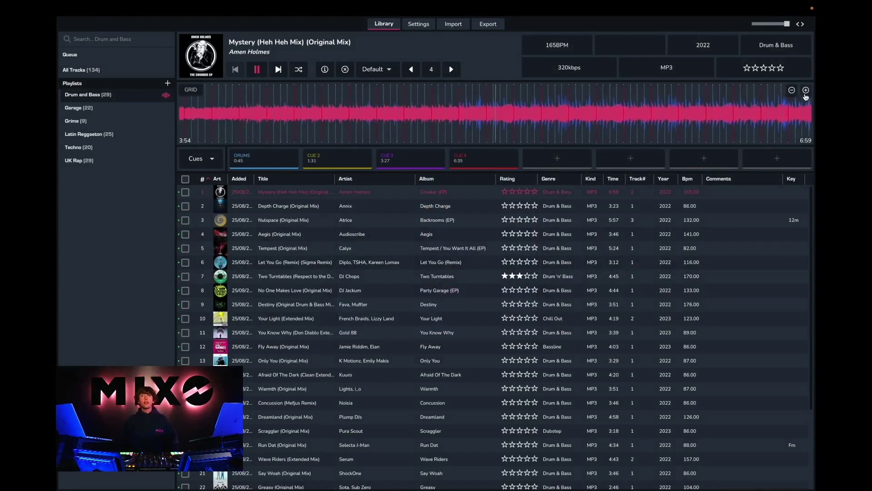
pyautogui.click(805, 91)
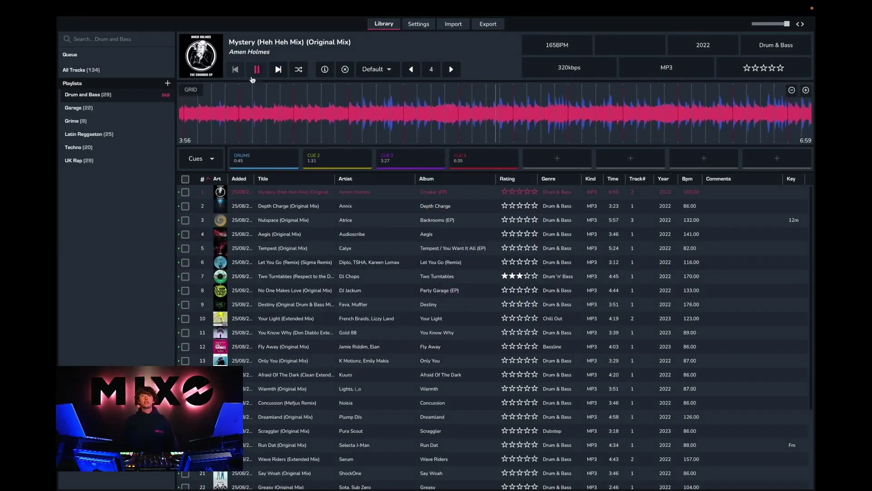
pyautogui.click(191, 90)
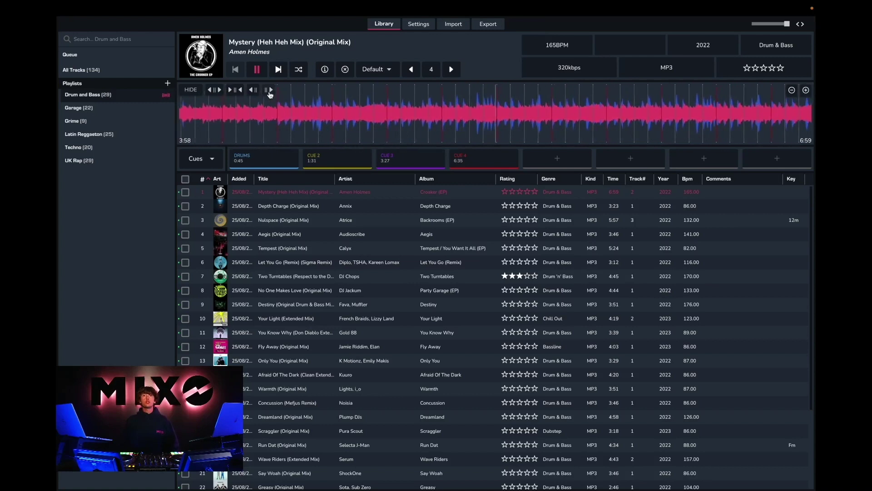
pyautogui.press('space')
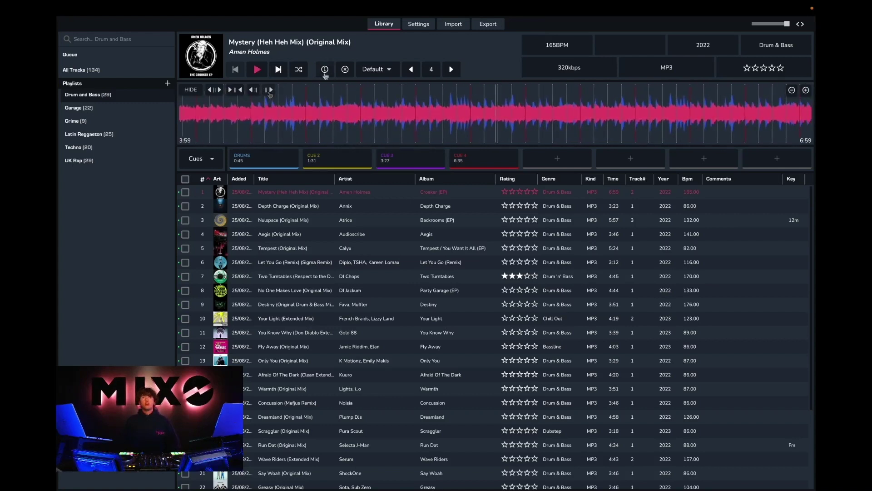
pyautogui.click(325, 70)
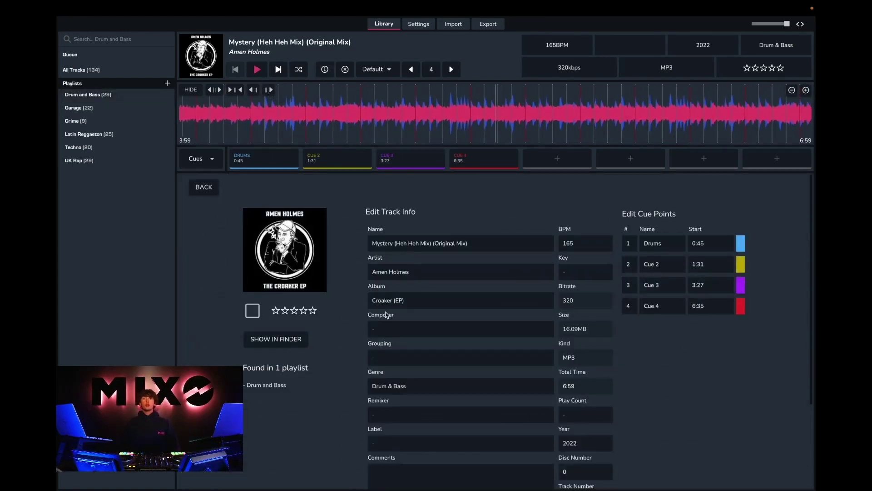
# Delete '(Original Mix)' to leave 'Mystery (Heh Heh Mix)' and rate it five stars
pyautogui.scroll(-1, 387, 316)
pyautogui.click(479, 223)
pyautogui.moveTo(479, 223); pyautogui.dragTo(432, 223)
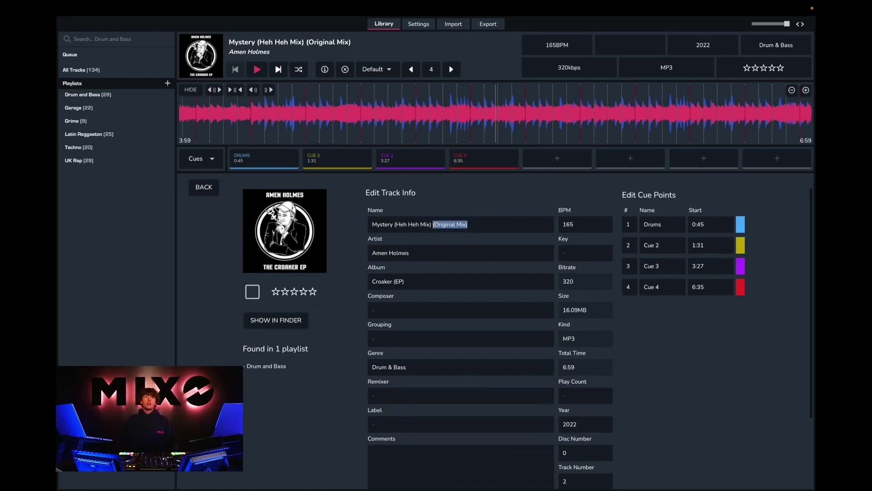
pyautogui.press('BackSpace')
pyautogui.scroll(-3, 452, 335)
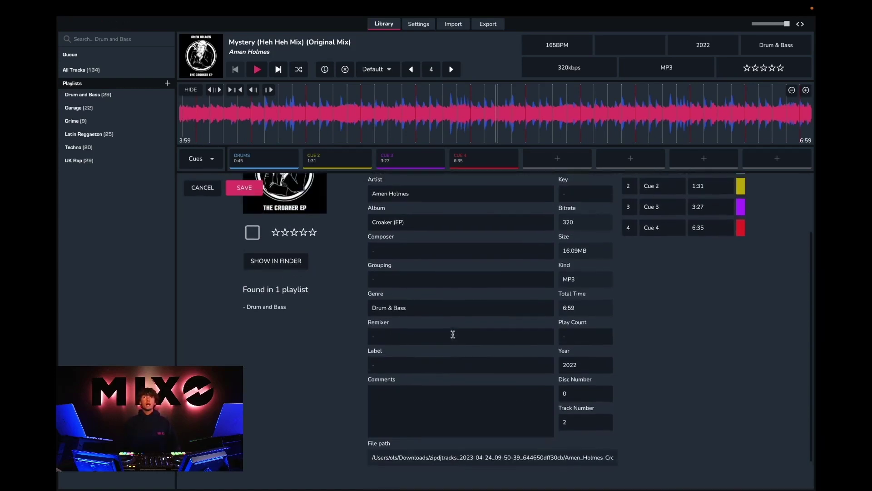
pyautogui.click(313, 235)
pyautogui.scroll(-1, 422, 316)
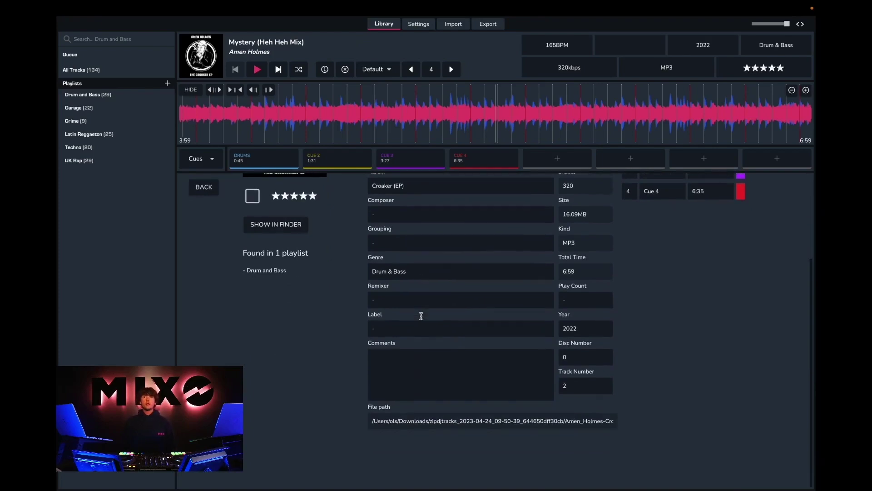
pyautogui.scroll(4, 421, 315)
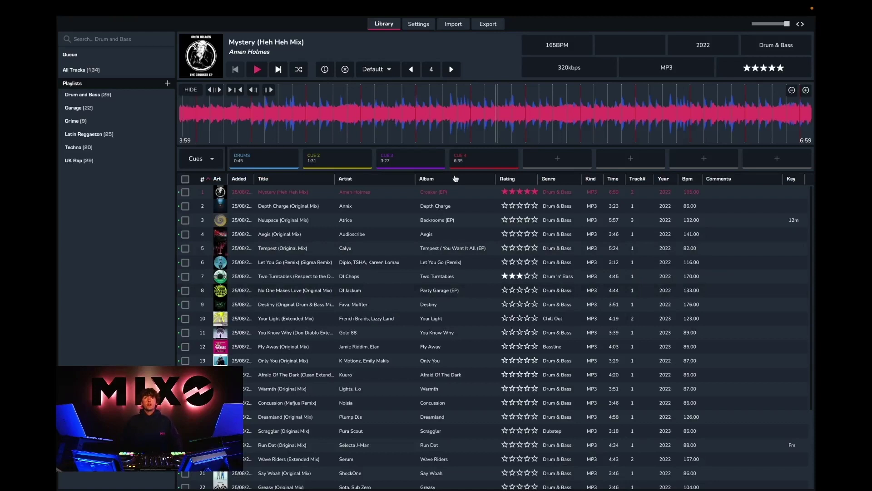
# Add a new playlist from the Playlists + menu and save it as 'Tutorial Playlist'
pyautogui.click(167, 83)
pyautogui.click(177, 116)
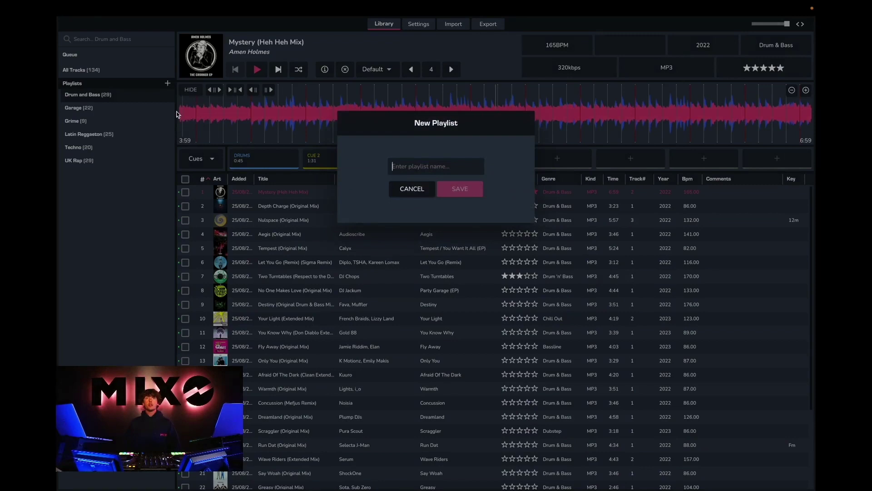
pyautogui.write('Tutorial')
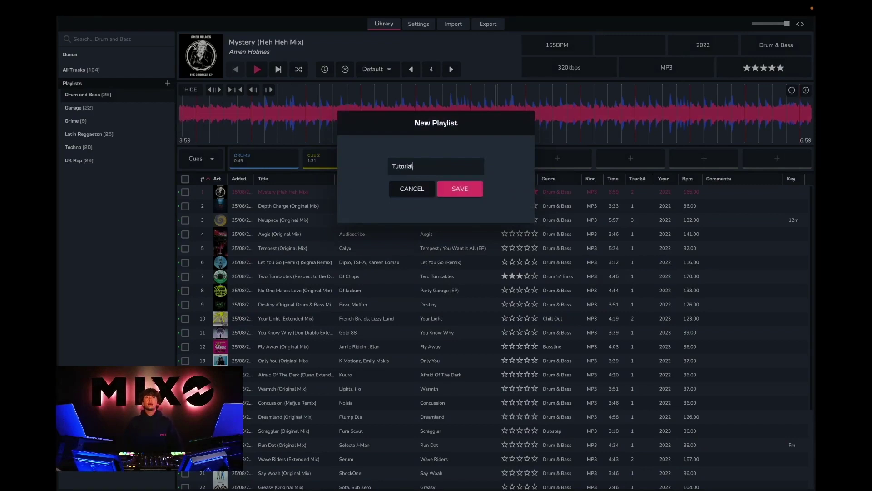
pyautogui.write(' Playlist')
pyautogui.click(442, 189)
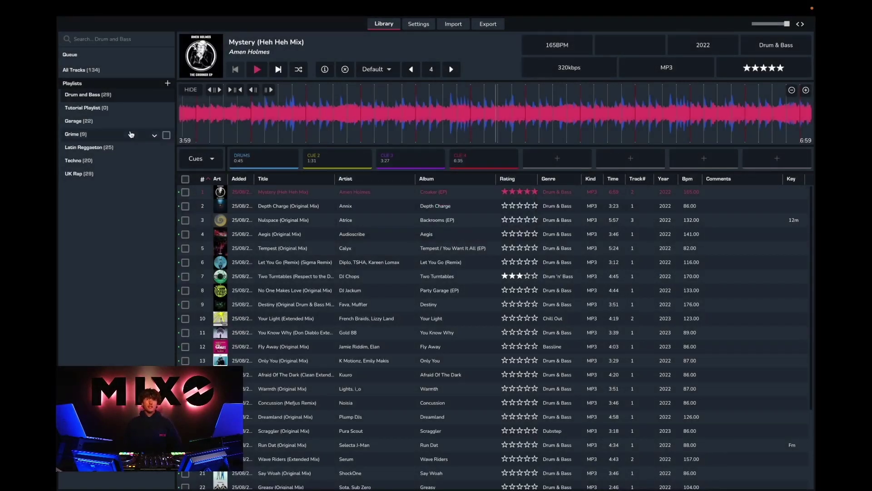
# Tick the Drum and Bass tracks and add the five checked ones to Tutorial Playlist
pyautogui.click(186, 193)
pyautogui.click(185, 206)
pyautogui.click(185, 220)
pyautogui.click(186, 235)
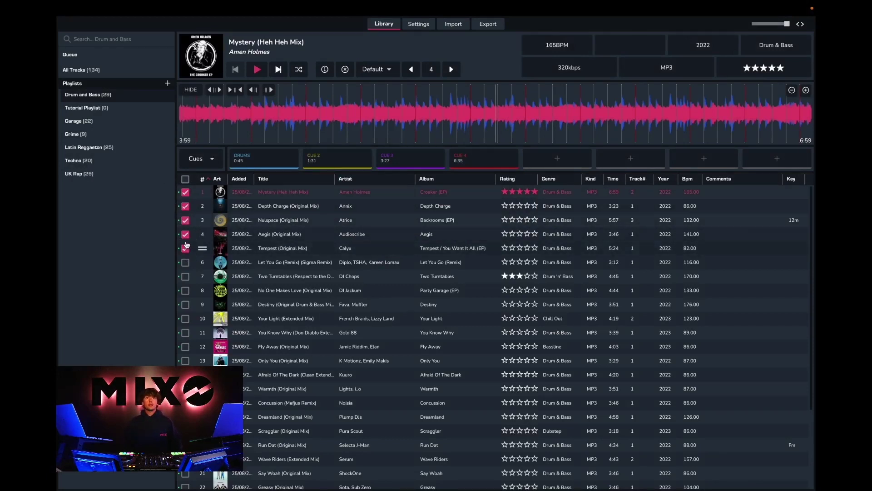
pyautogui.rightClick(191, 222)
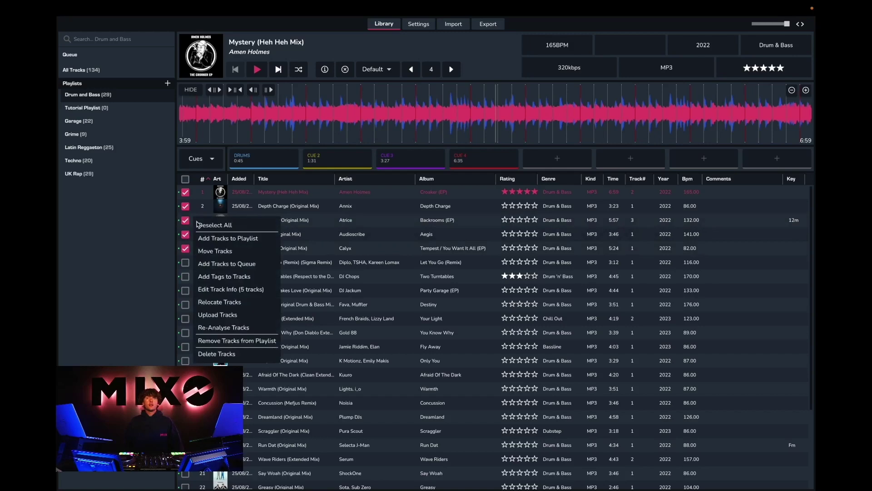
pyautogui.click(220, 240)
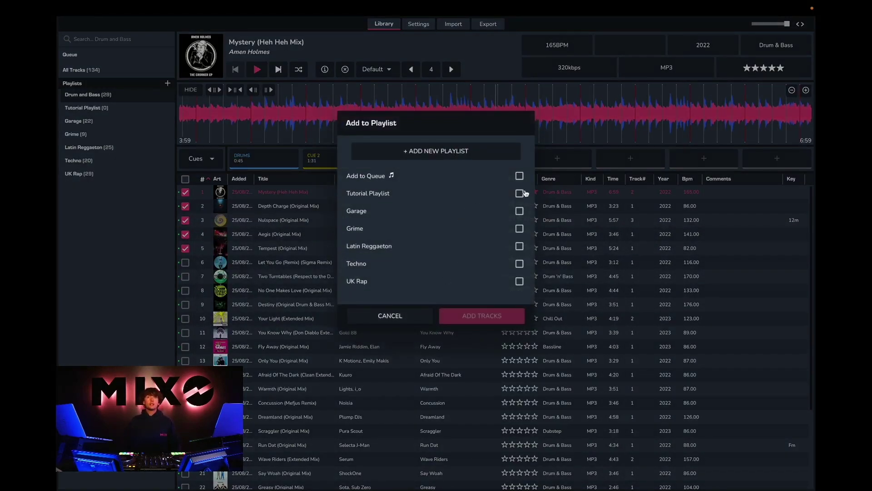
pyautogui.click(519, 193)
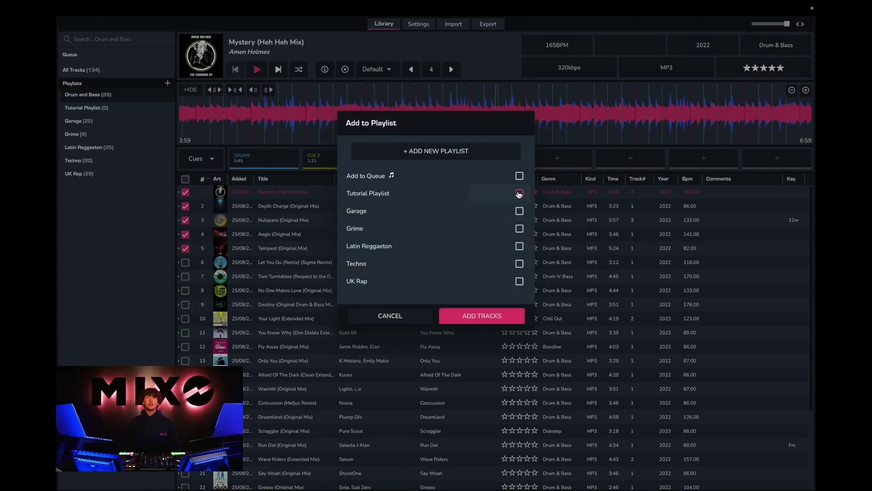
pyautogui.click(488, 315)
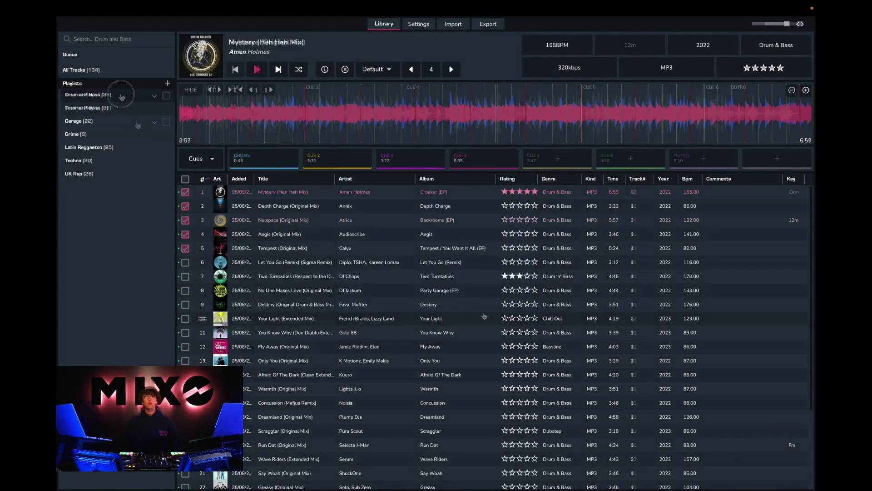
pyautogui.click(122, 97)
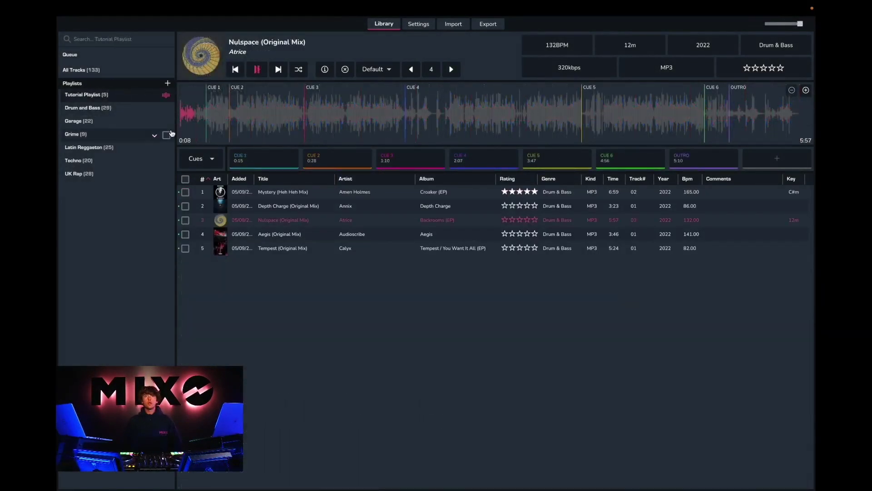
# Load Mystery, Depth Charge, Nulspace, Aegis and Tempest in turn to preview them
pyautogui.click(265, 192)
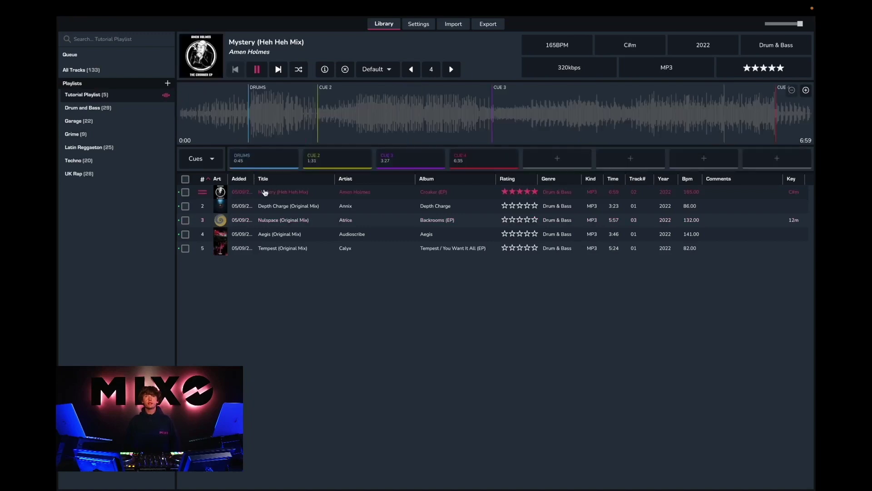
pyautogui.click(273, 206)
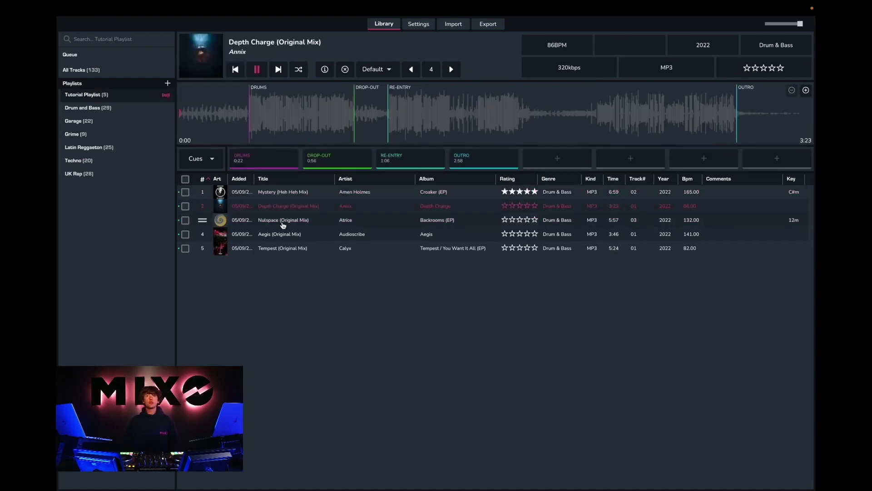
pyautogui.click(281, 220)
pyautogui.click(285, 234)
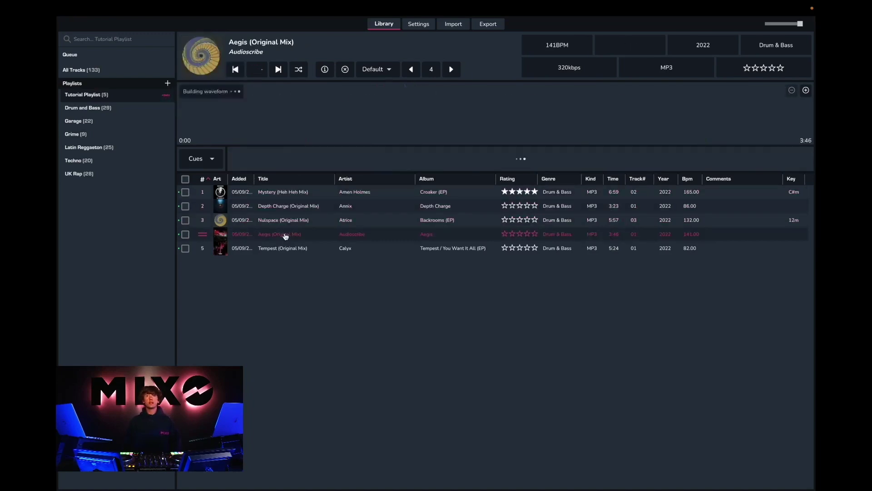
pyautogui.click(287, 247)
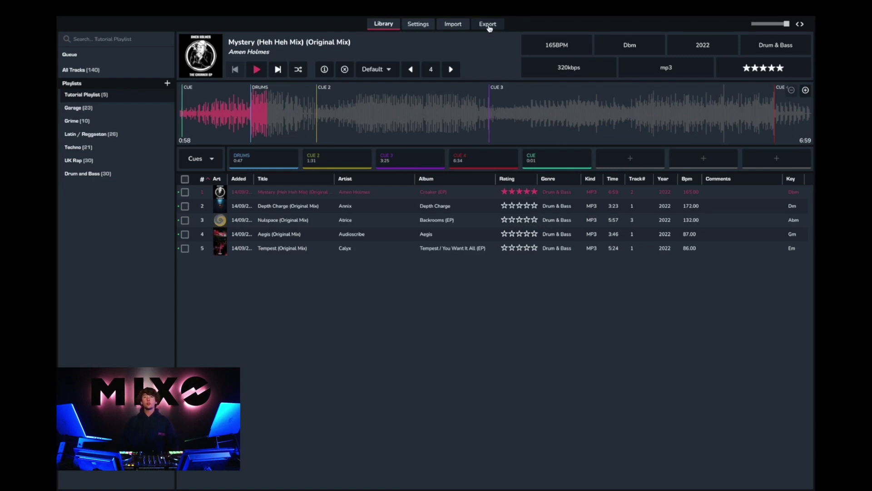
# Export all playlists to Rekordbox XML with Export Everything left enabled
pyautogui.click(489, 27)
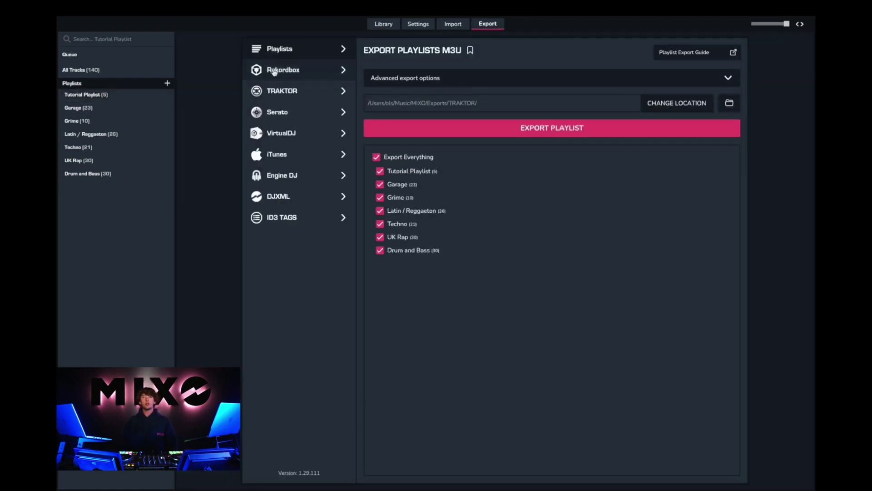
pyautogui.click(283, 72)
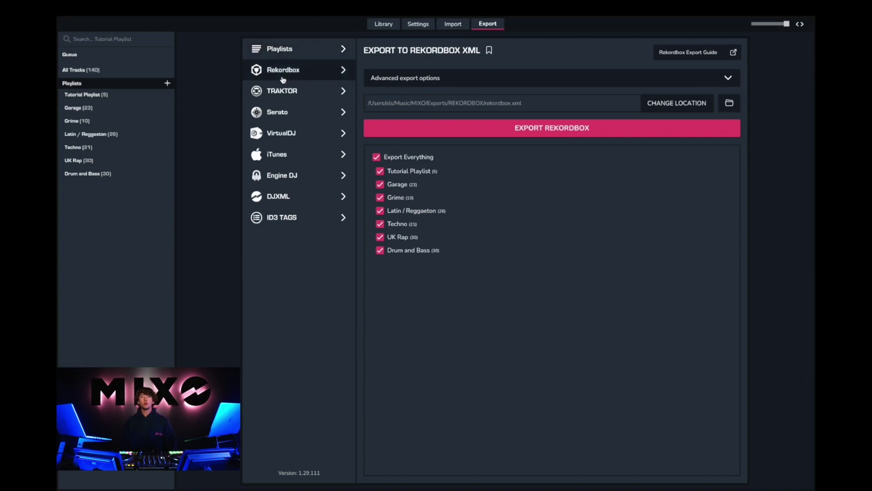
pyautogui.click(379, 161)
pyautogui.click(379, 161)
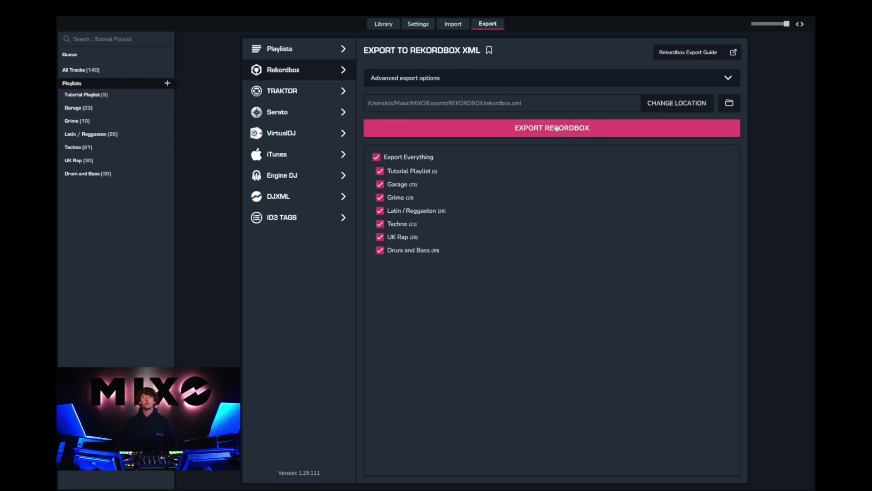
pyautogui.click(554, 131)
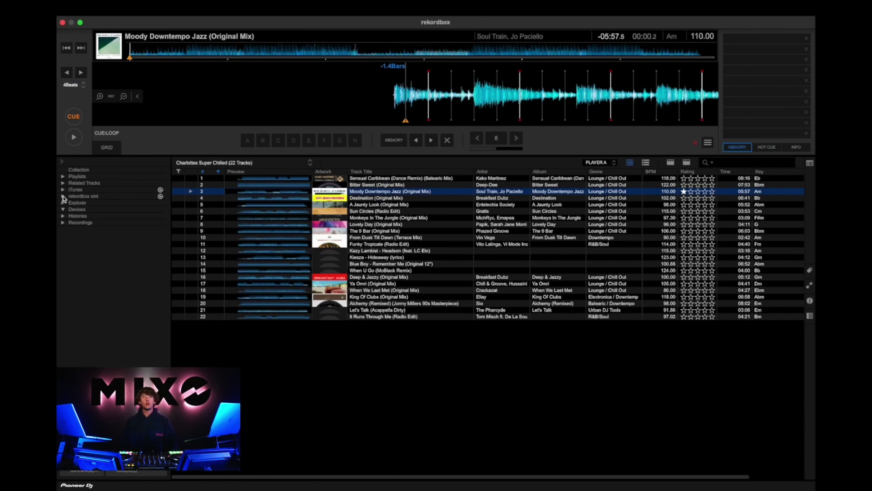
# Open Tutorial Playlist under rekordbox xml and load Mystery, Depth Charge and Nulspace onto the deck
pyautogui.click(64, 196)
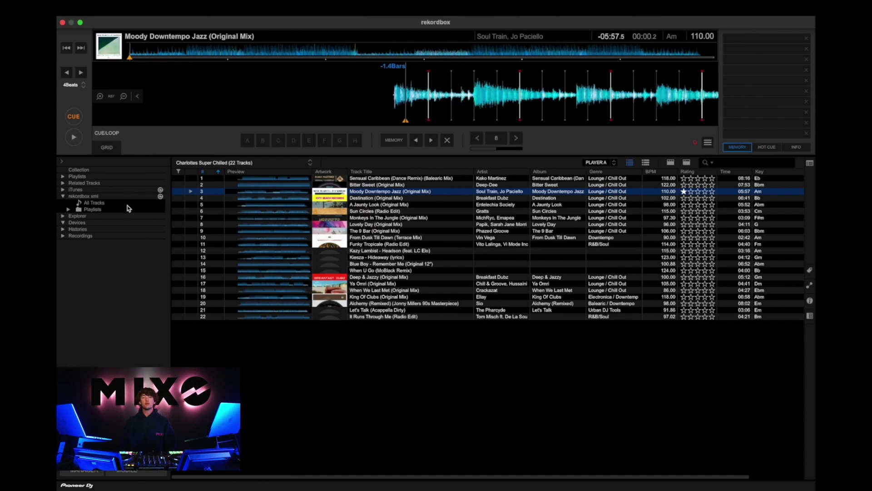
pyautogui.click(68, 210)
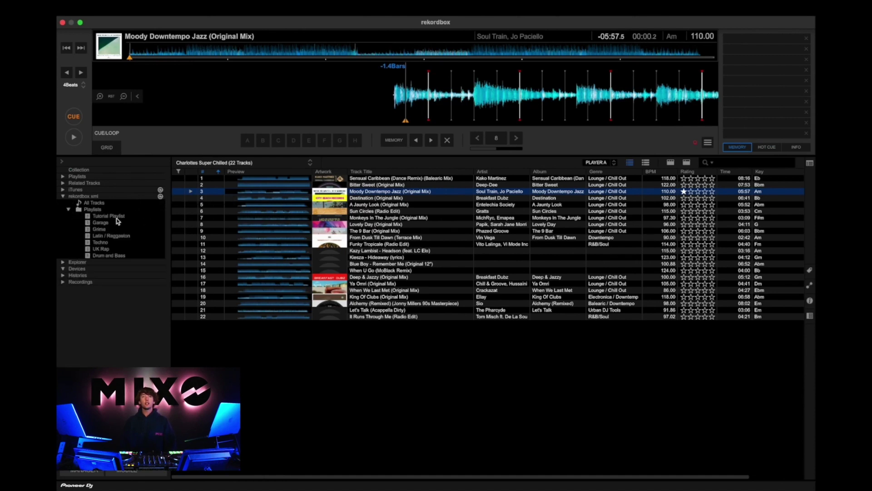
pyautogui.click(116, 217)
pyautogui.moveTo(308, 181); pyautogui.dragTo(257, 86)
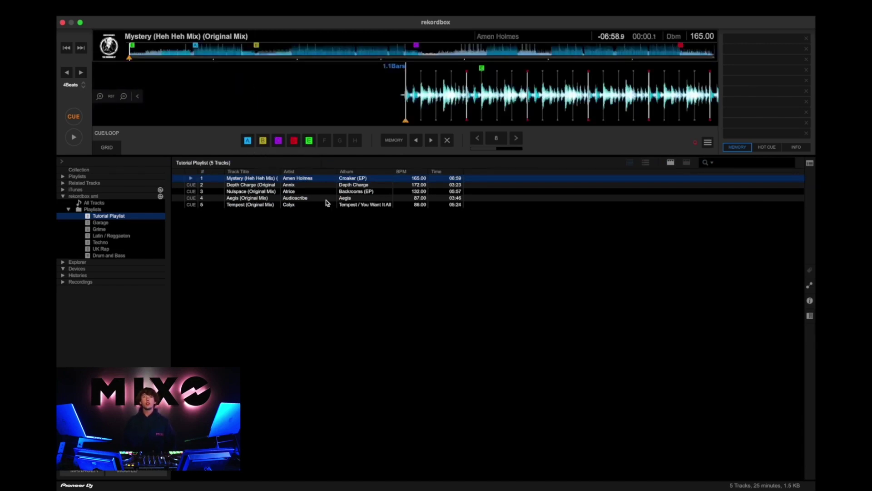
pyautogui.moveTo(298, 185); pyautogui.dragTo(279, 103)
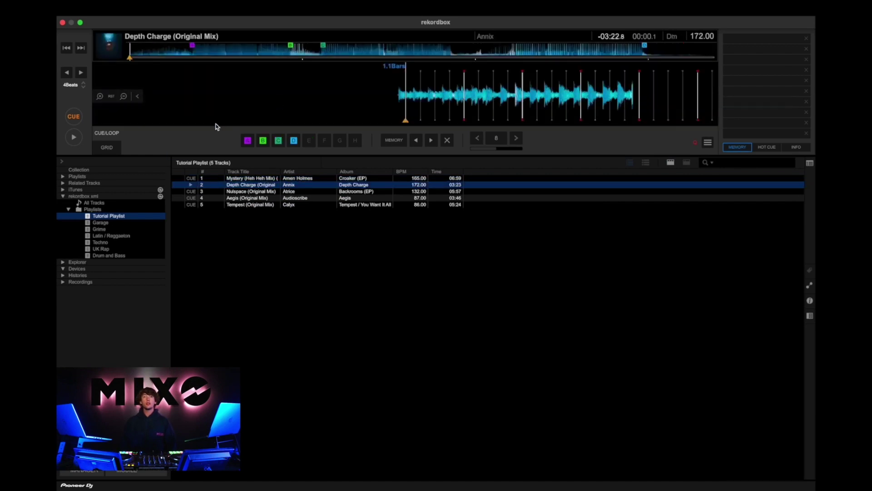
pyautogui.click(243, 194)
pyautogui.moveTo(243, 194); pyautogui.dragTo(235, 99)
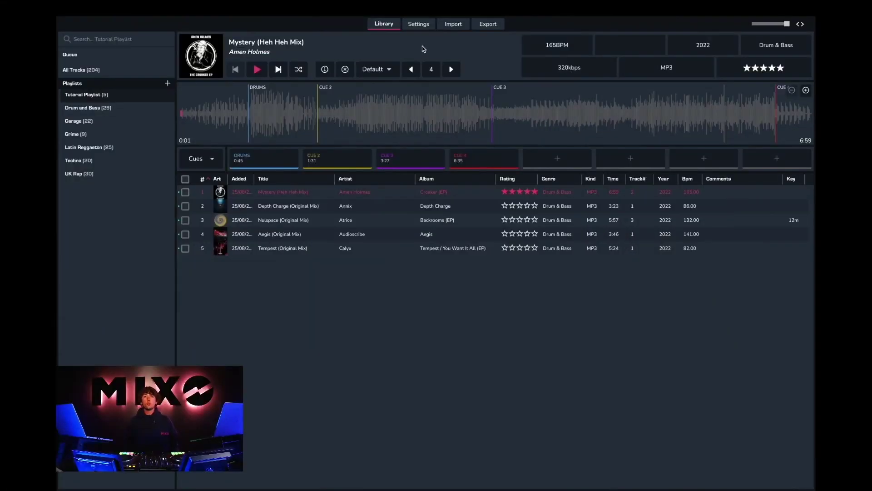
# Look through the Change Name, Change Email and Change Password pages, then go to Advanced settings
pyautogui.click(417, 26)
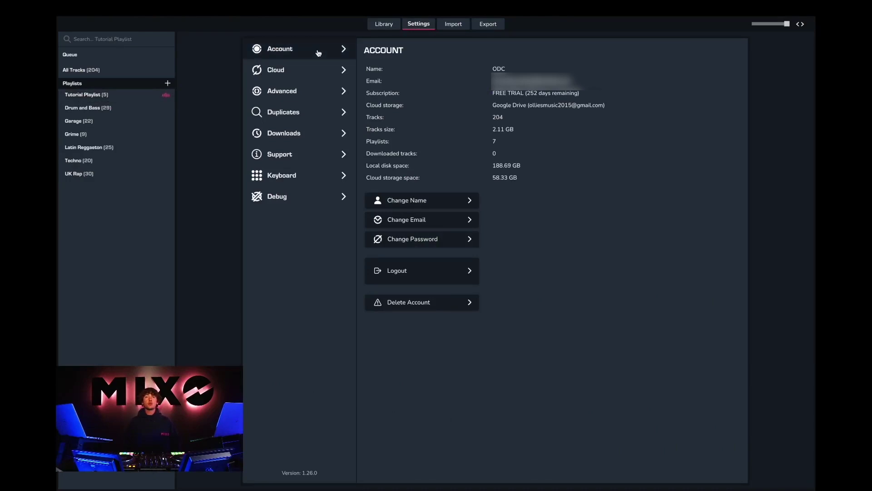
pyautogui.click(421, 200)
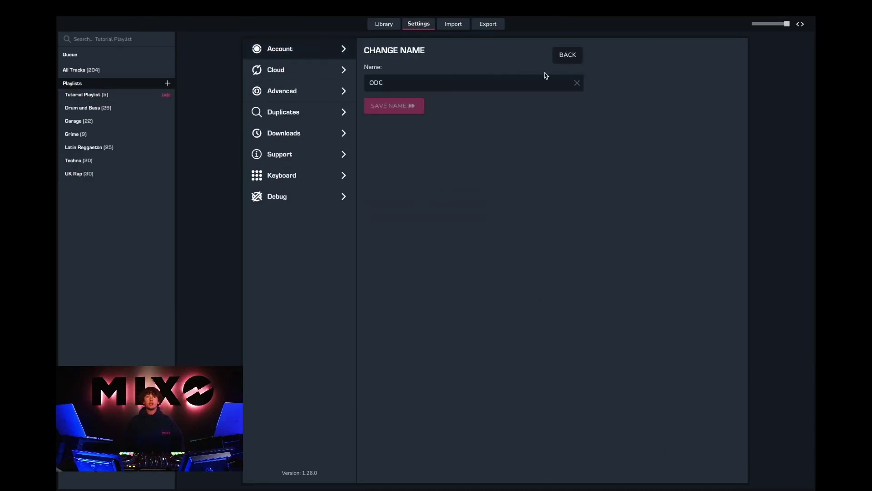
pyautogui.click(568, 55)
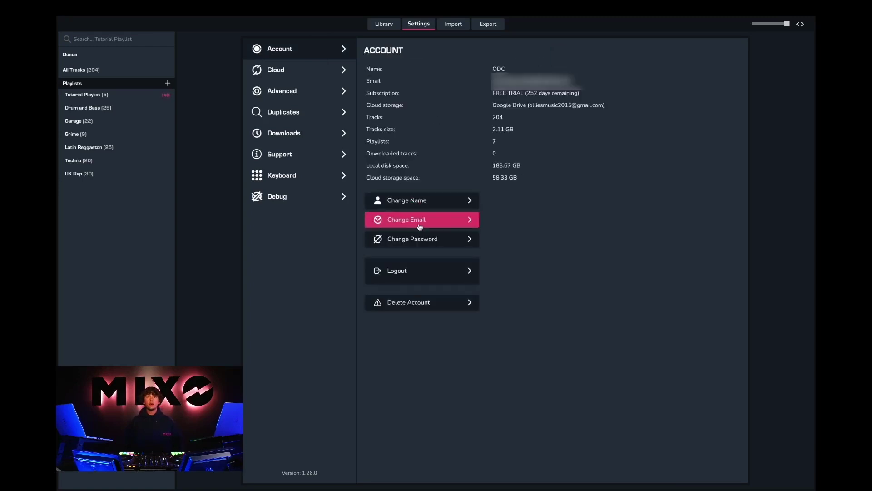
pyautogui.click(420, 225)
pyautogui.click(574, 62)
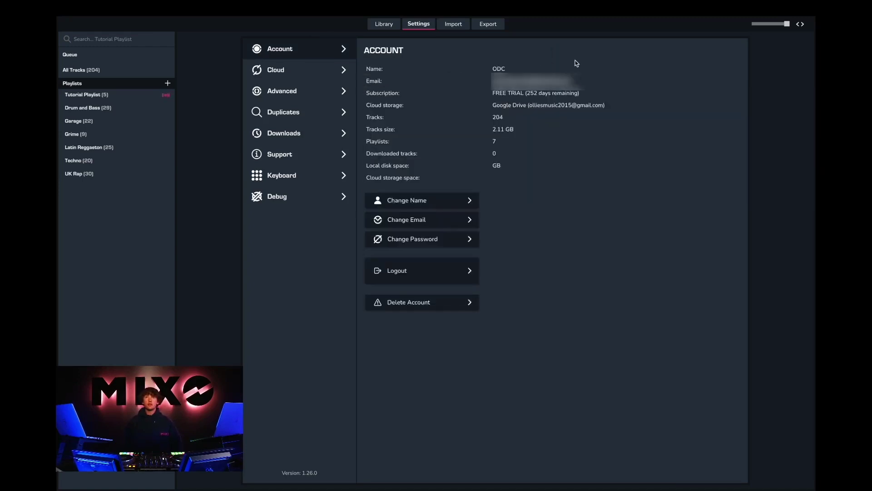
pyautogui.click(443, 238)
pyautogui.click(568, 54)
pyautogui.click(295, 91)
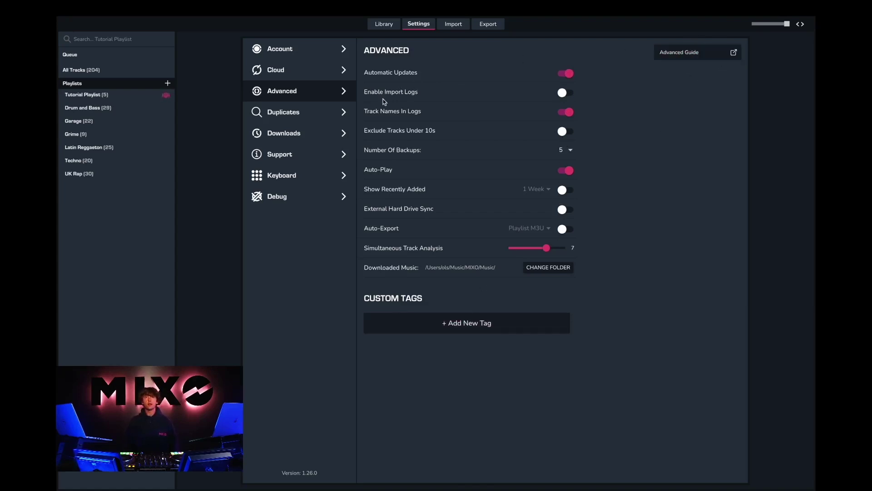
# Step through the Duplicates, Downloads, Support and Keyboard settings pages, finishing on Debug
pyautogui.click(313, 119)
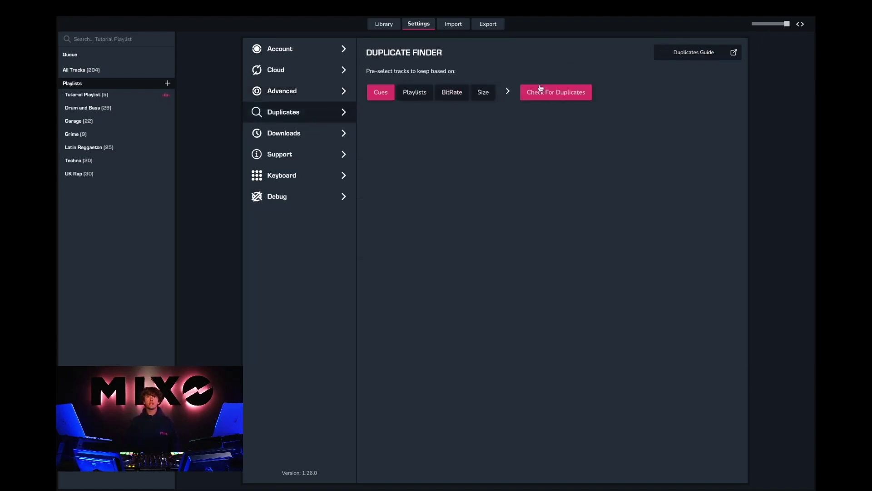
pyautogui.click(296, 134)
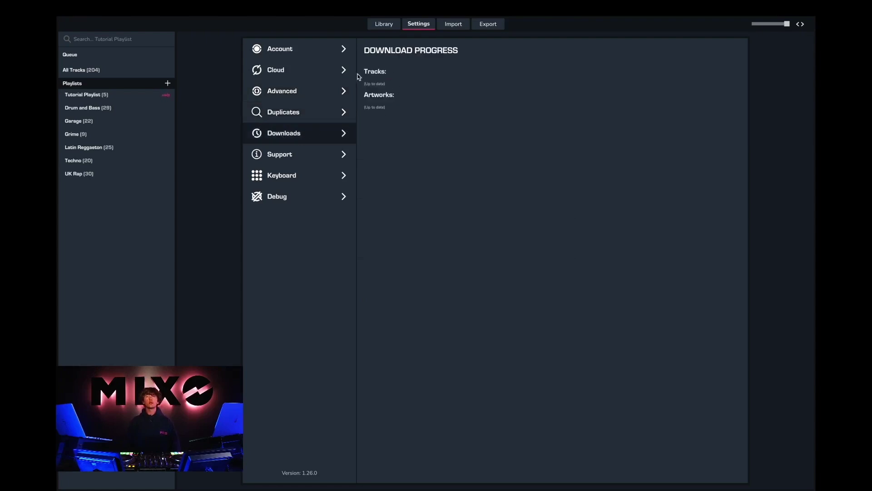
pyautogui.click(303, 159)
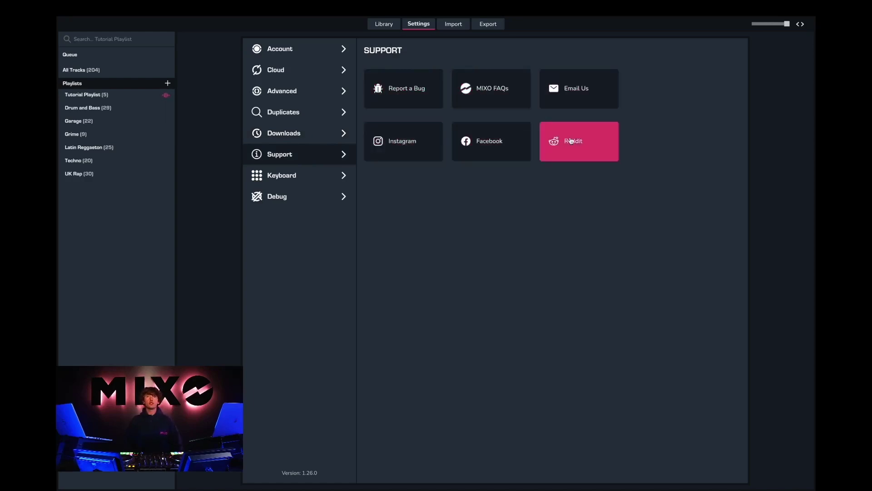
pyautogui.click(315, 174)
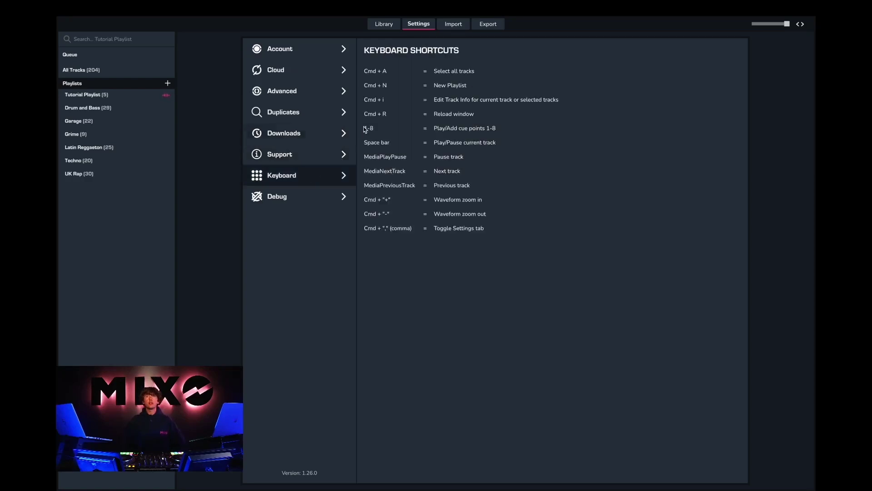
pyautogui.click(285, 201)
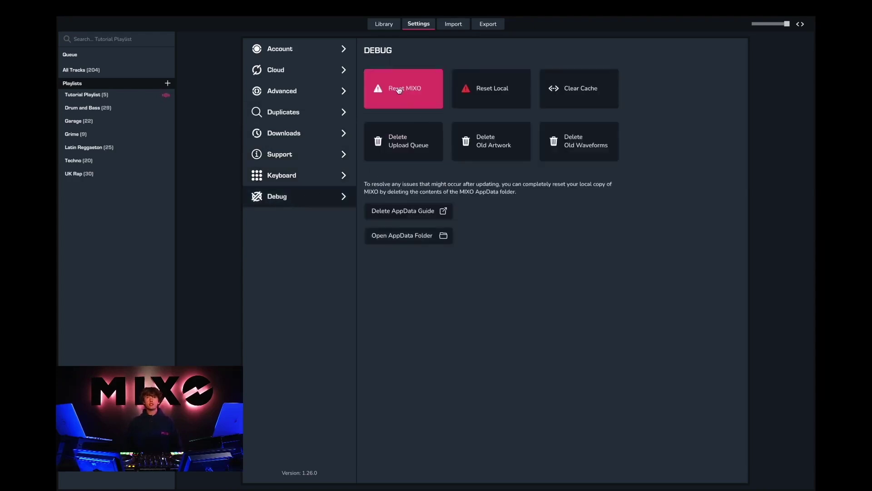